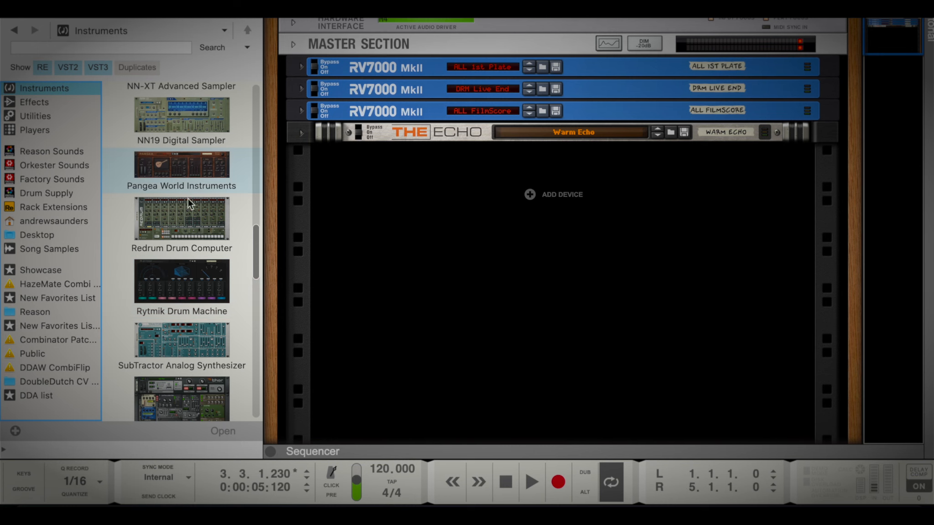
Add the Pangea World Instruments device below The Echo and load its Harp Guitar Natural patch.
scroll(165, 251, down, 1)
click(179, 147)
drag(179, 147, 480, 291)
click(606, 179)
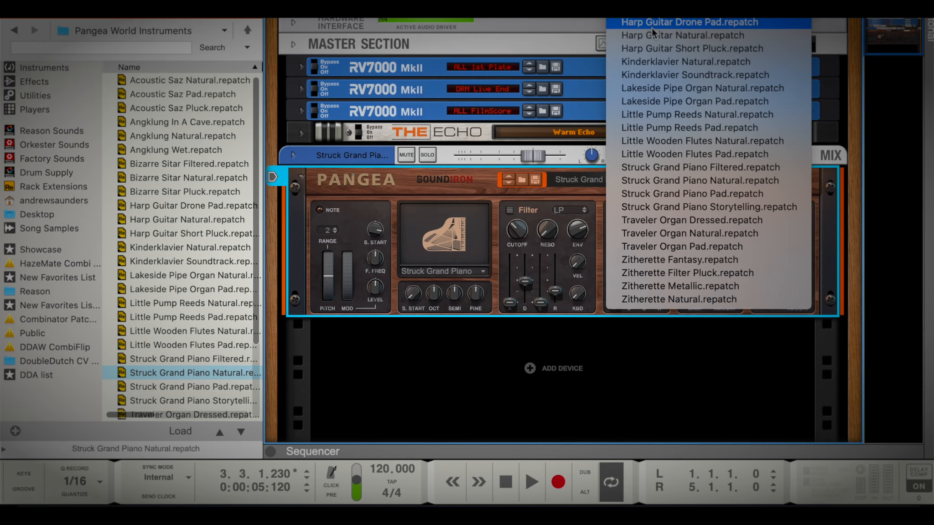
click(657, 36)
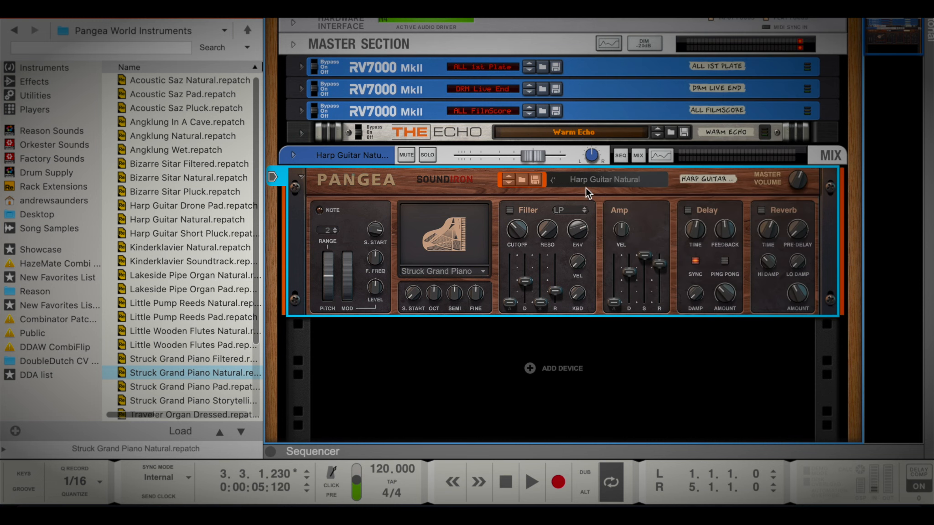
Show the on-screen piano keys, play a note to audition the harp guitar, and move the keyboard window off the device.
click(24, 475)
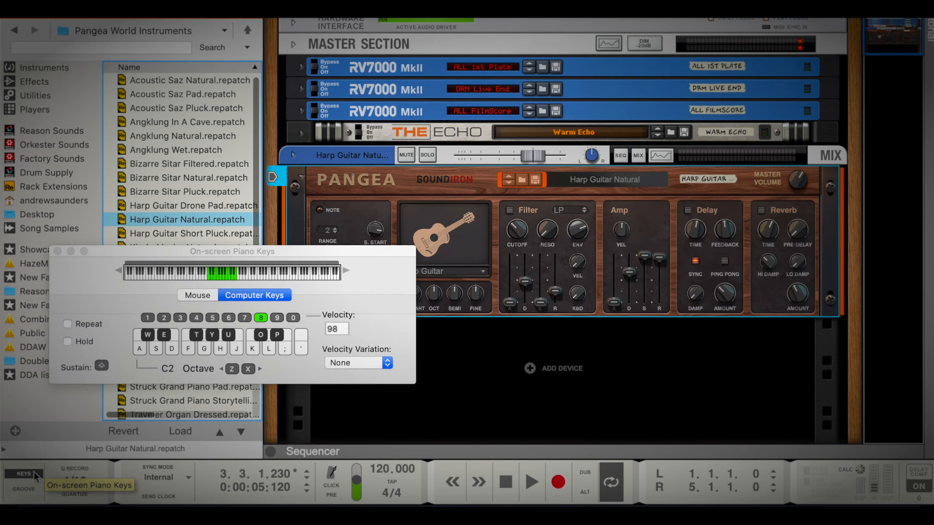
key(h)
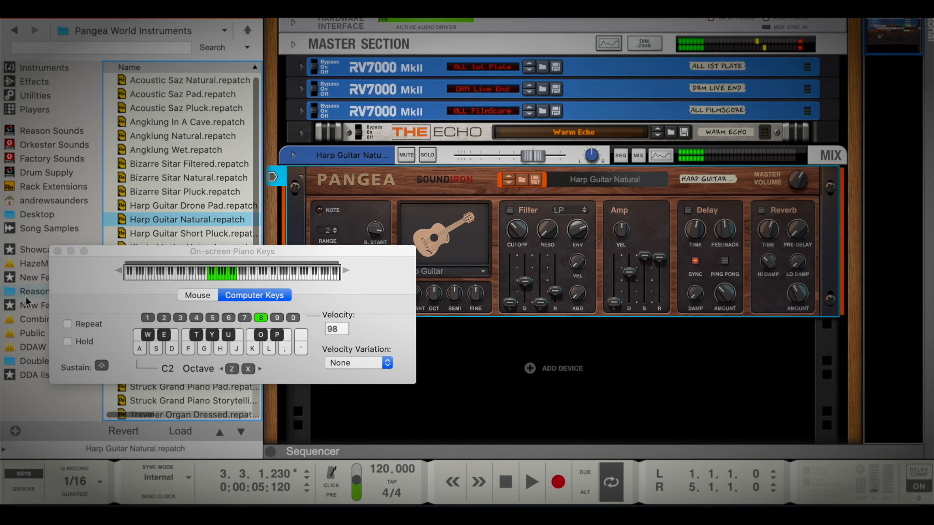
drag(123, 251, 74, 253)
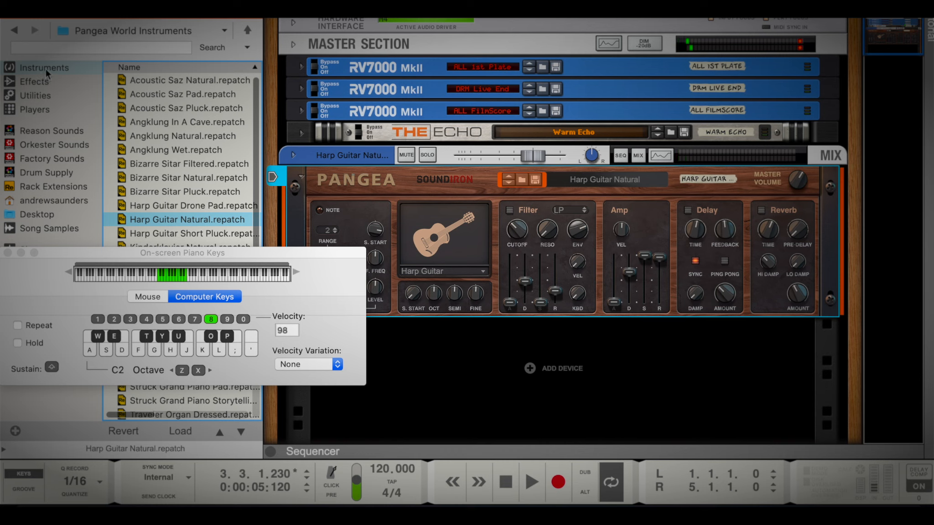
Add a Matrix Pattern Sequencer from the utilities below Pangea and set its resolution to 1/4.
click(38, 94)
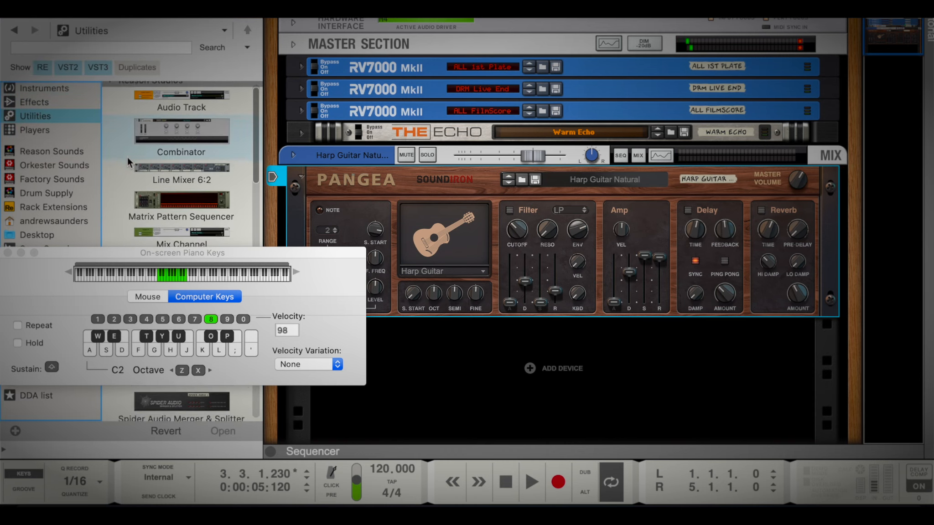
mouse_move(182, 119)
mouse_down()
mouse_move(413, 317)
mouse_move(412, 343)
mouse_up()
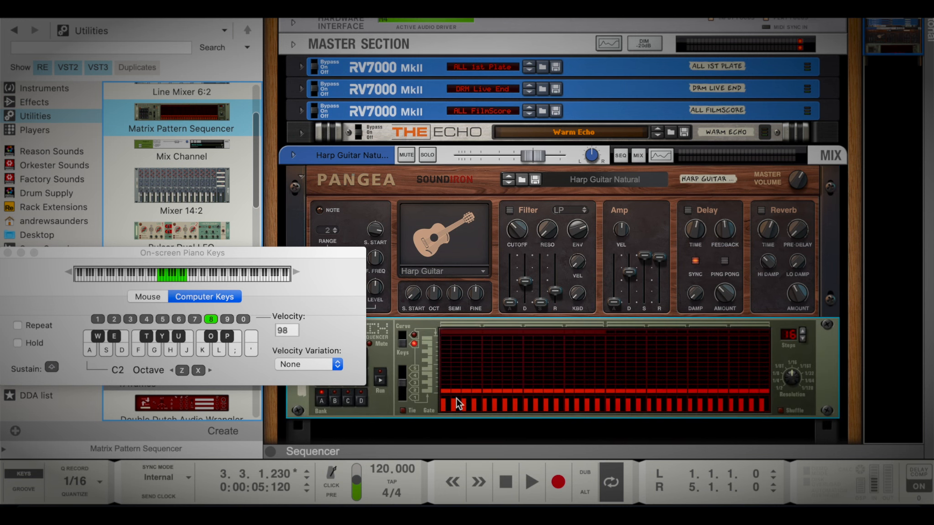
scroll(443, 395, down, 2)
drag(796, 338, 796, 353)
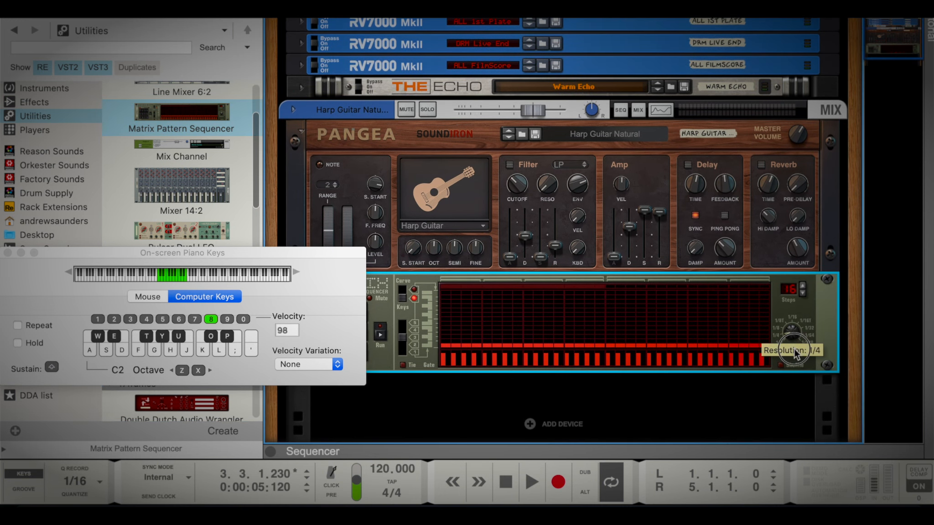
Lower the Matrix gate velocity on steps 2, 7 and 10, and raise the notes on steps 5–8 and 13–16.
click(455, 361)
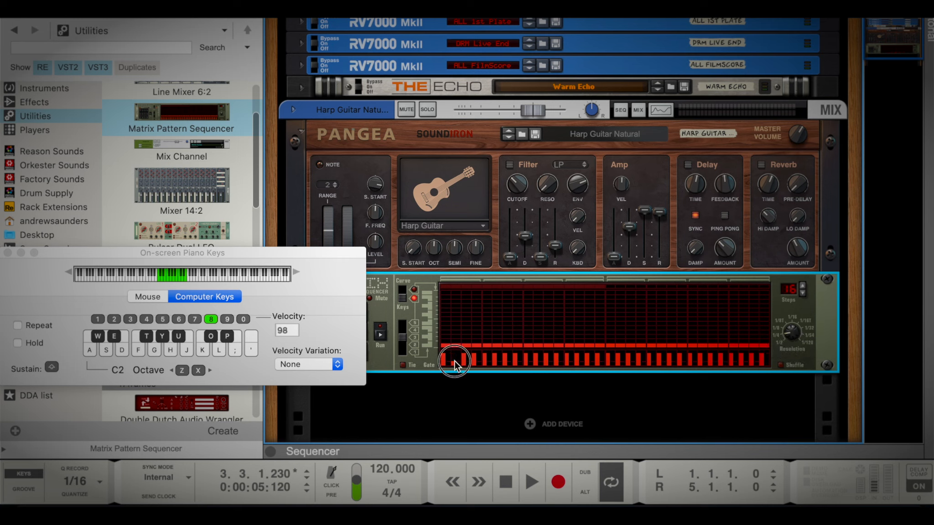
click(502, 361)
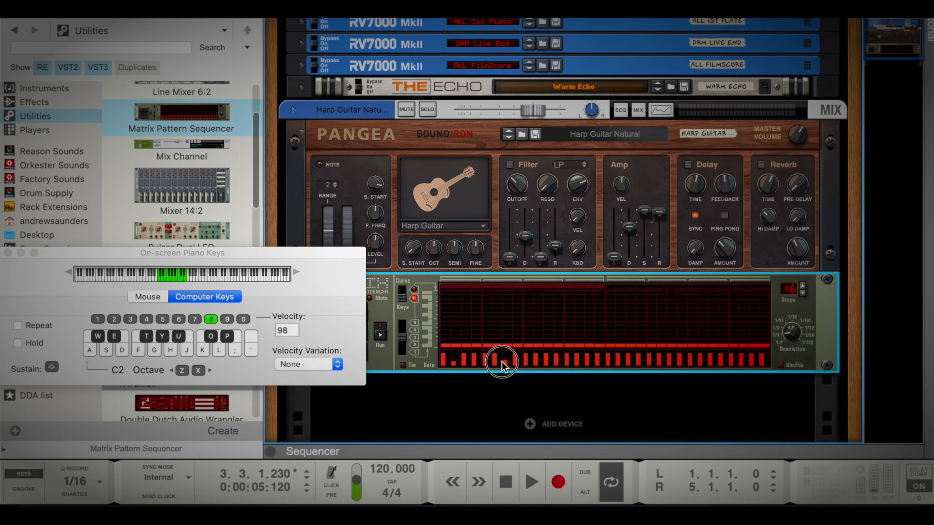
click(543, 361)
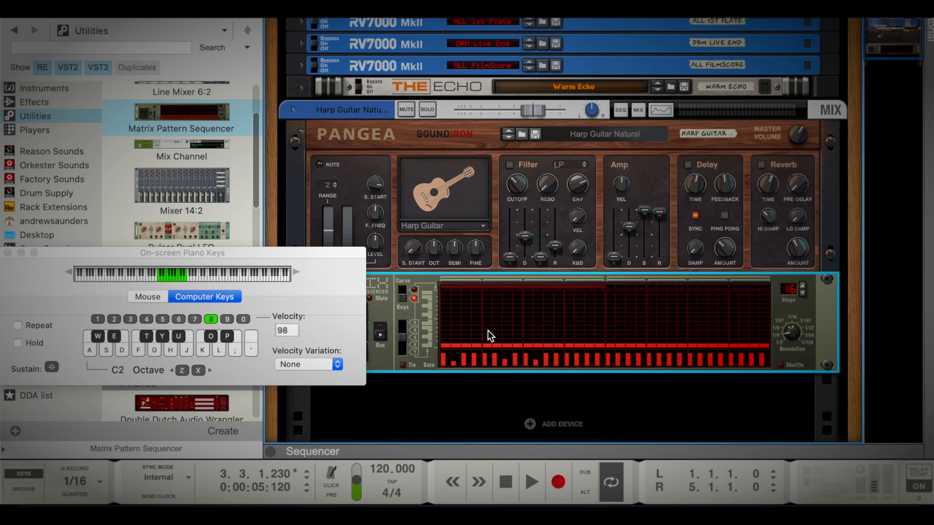
drag(489, 332, 518, 334)
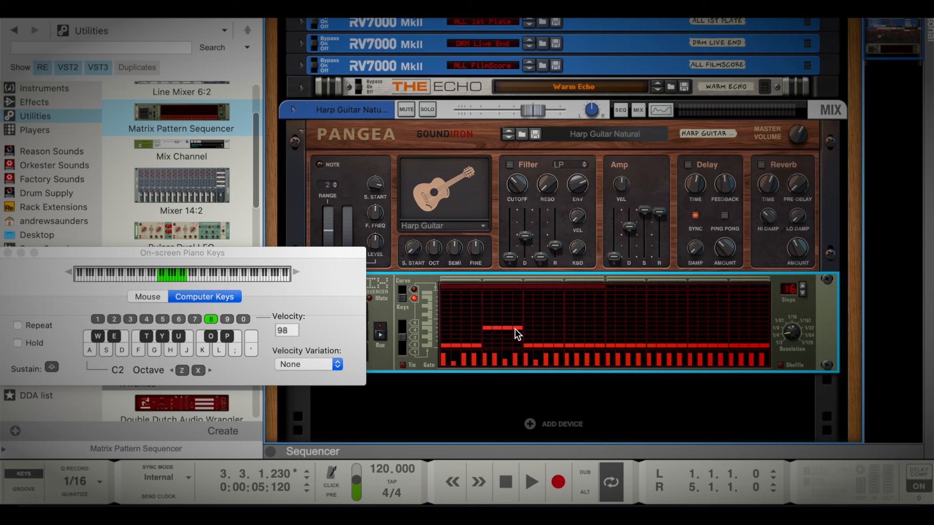
drag(567, 317, 593, 318)
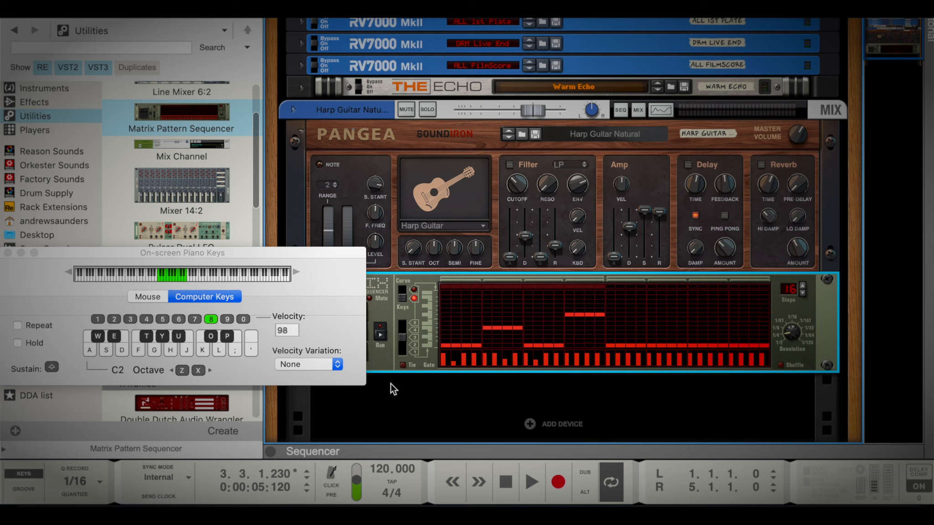
Run the Matrix pattern to audition it with the harp guitar, then stop playback and return to the start.
click(381, 334)
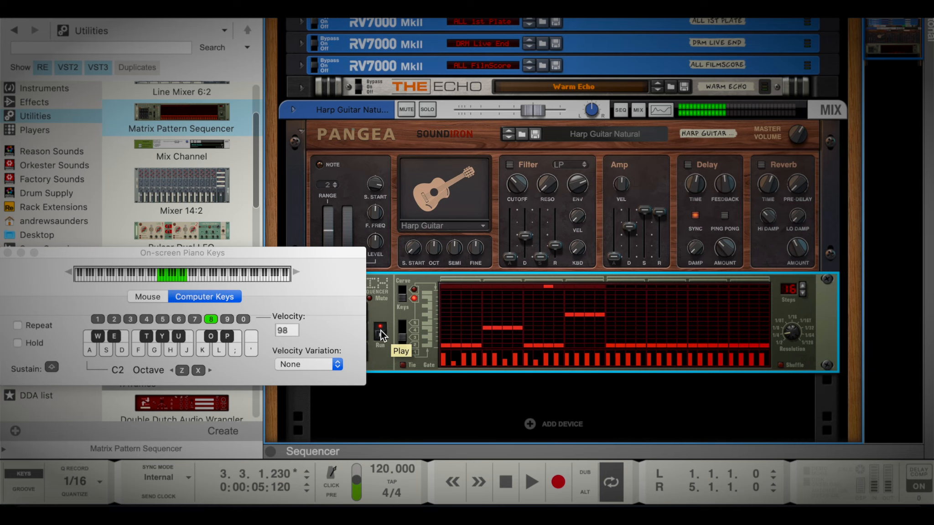
scroll(546, 294, down, 2)
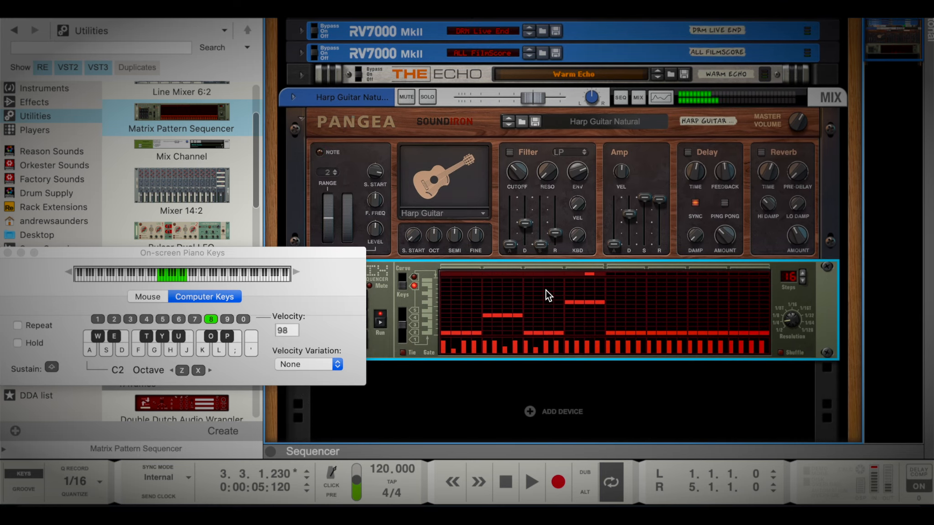
drag(342, 254, 339, 284)
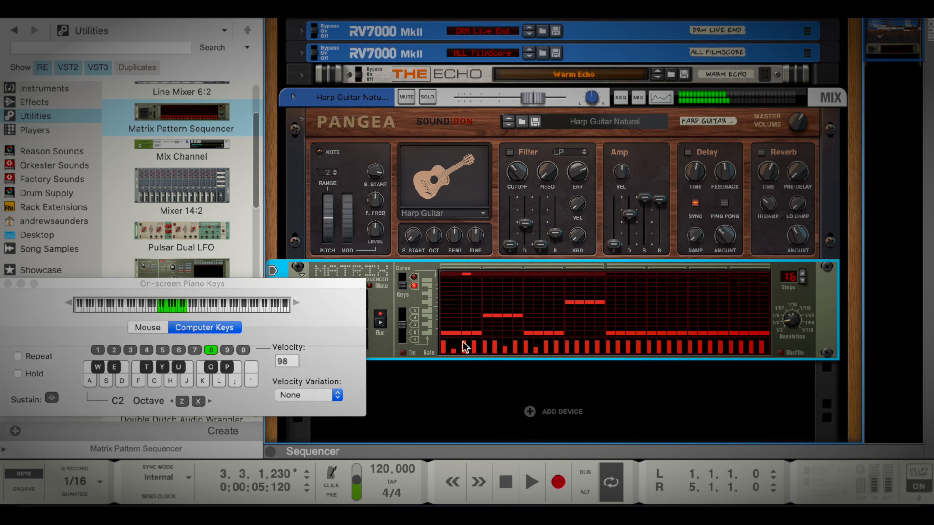
click(506, 482)
click(506, 482)
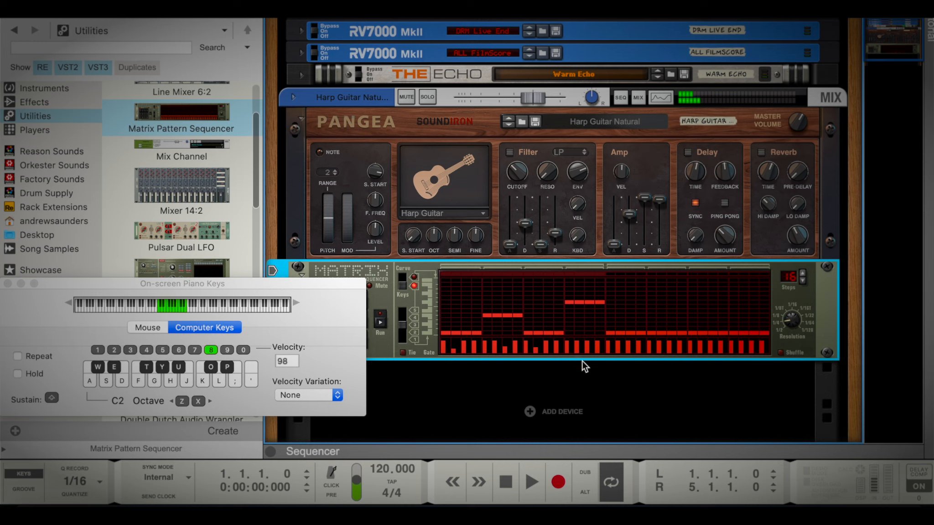
Select the Pangea and Matrix devices together and combine them into a Combinator.
right_click(599, 380)
click(555, 232)
drag(554, 231, 554, 224)
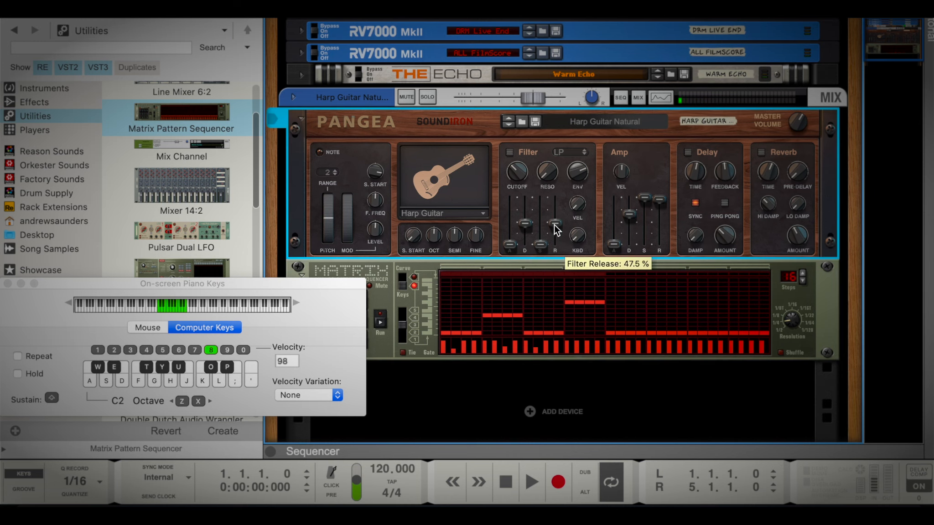
click(548, 290)
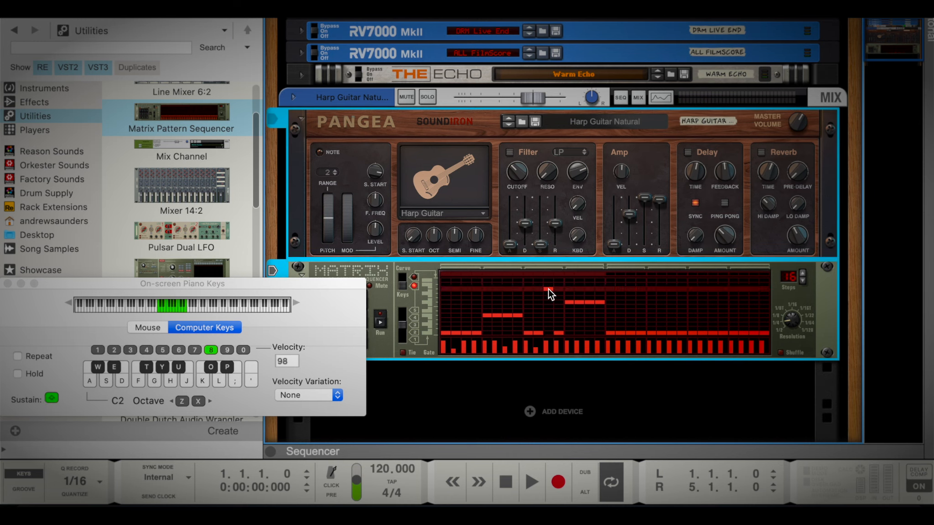
right_click(556, 199)
click(507, 215)
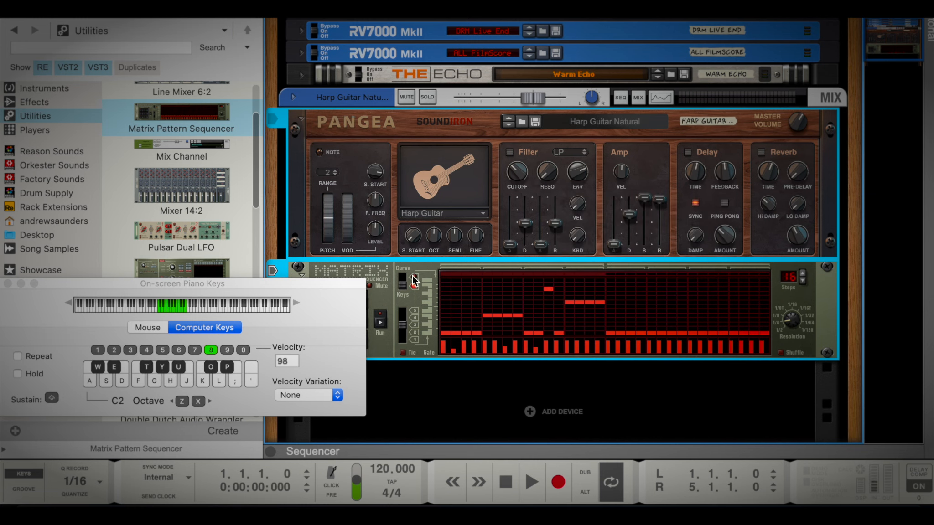
right_click(395, 299)
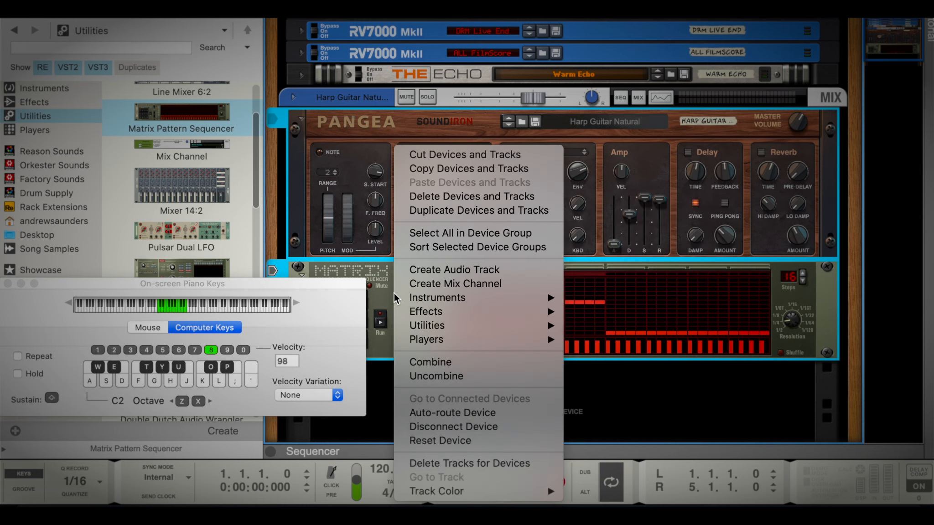
click(475, 364)
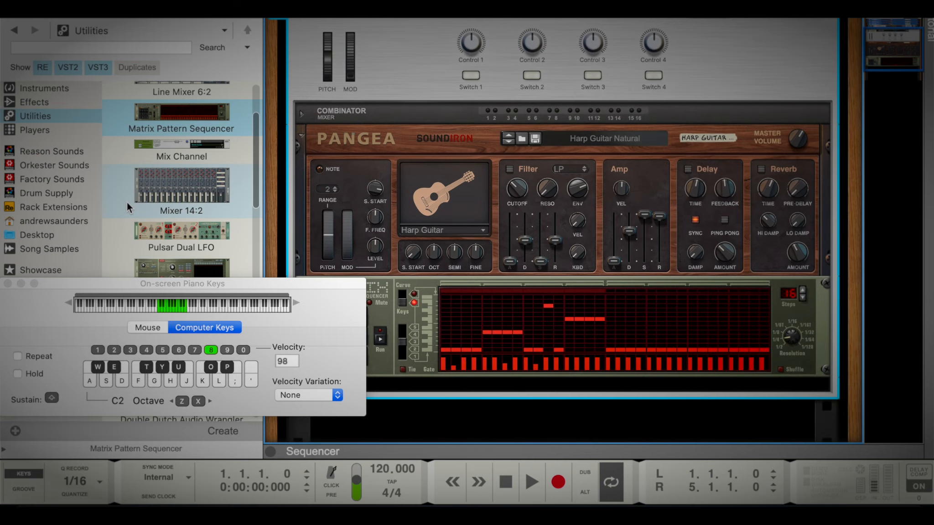
Add a Split Spitz Gate Randomizer between Pangea and the Matrix inside the Combinator.
scroll(137, 183, down, 15)
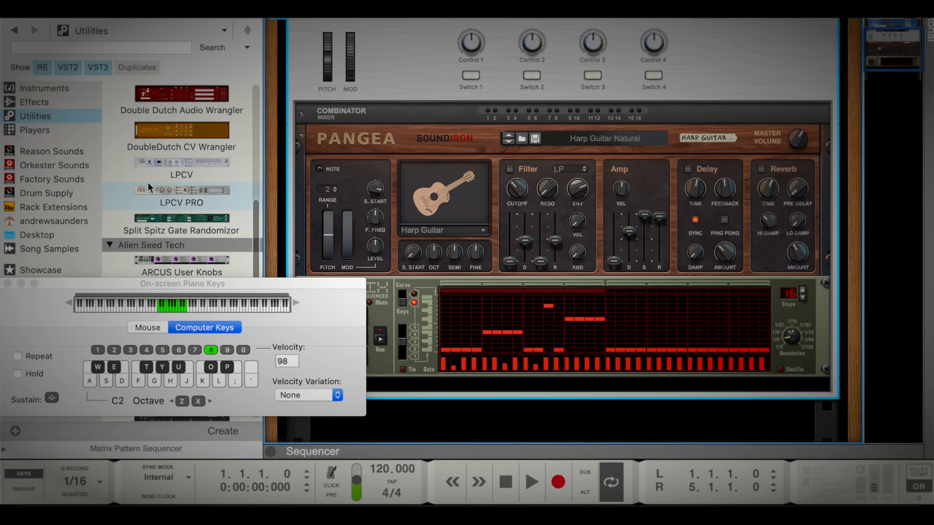
mouse_move(150, 197)
mouse_down()
mouse_move(376, 235)
mouse_move(391, 295)
mouse_up()
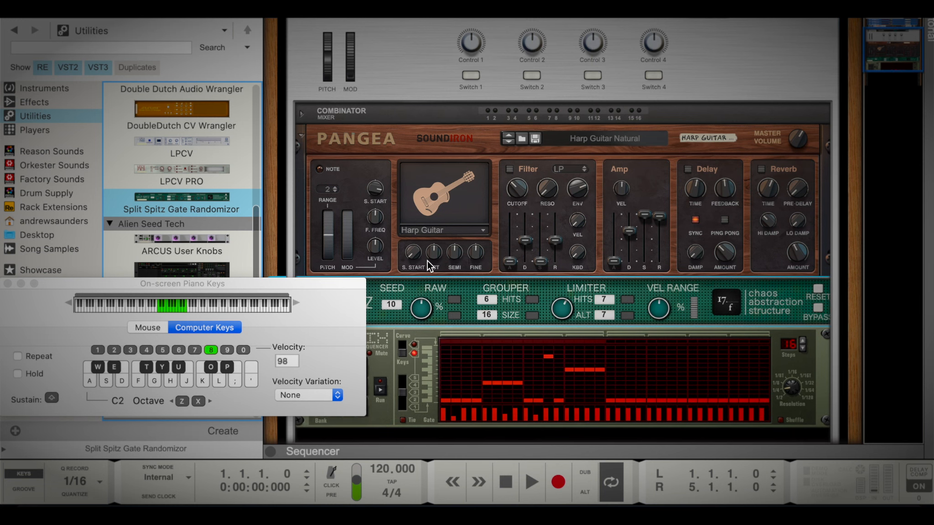
On the rack's rear, reroute the Matrix gate cable into Split Spitz IN and connect its Raw Hit output to Pangea's Gate input.
key(Tab)
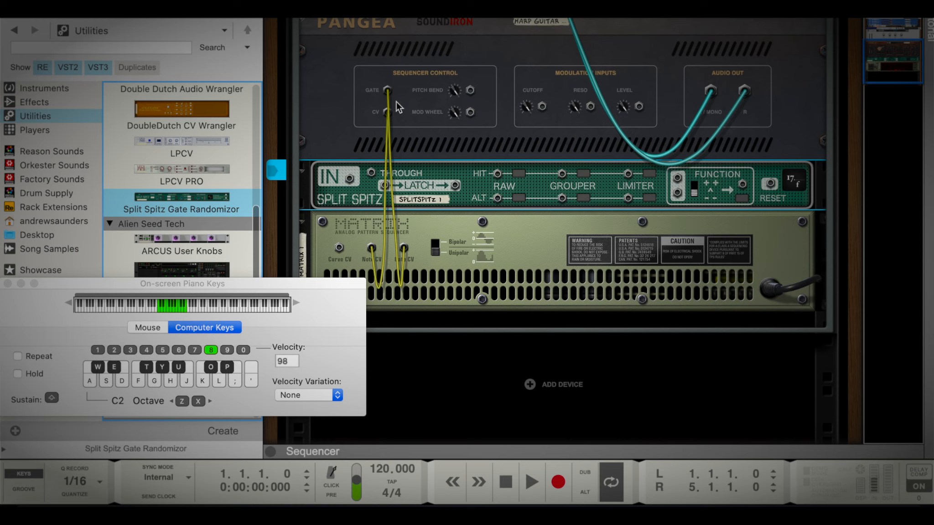
drag(388, 91, 350, 183)
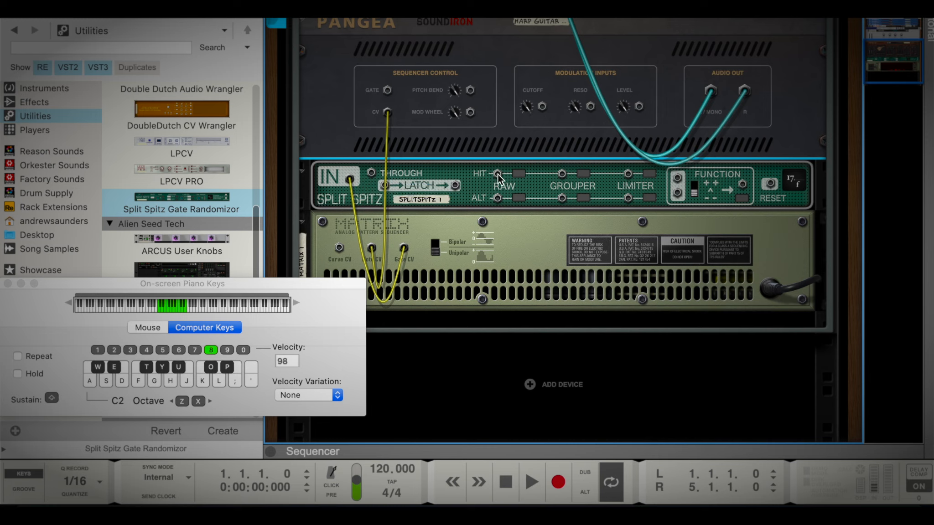
drag(498, 174, 387, 90)
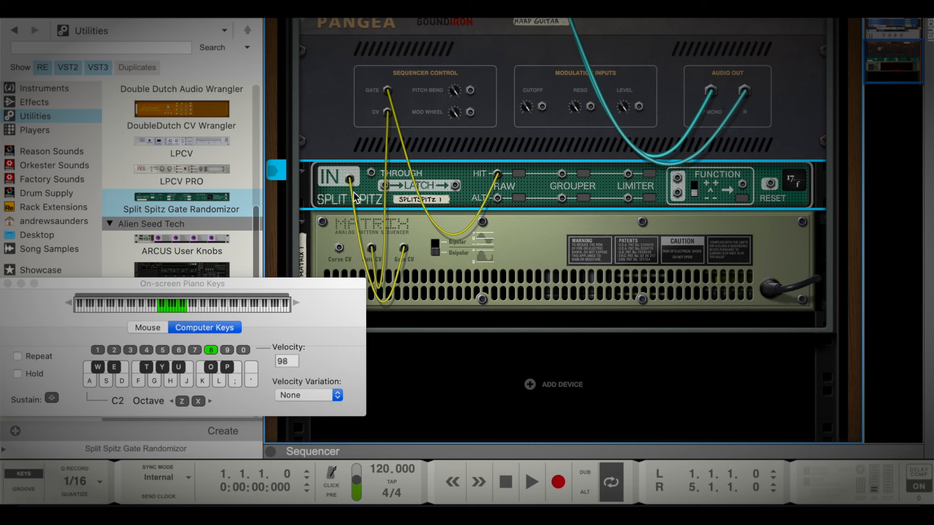
Duplicate the Matrix sequencer and place the copy between Pangea and Split Spitz.
scroll(400, 192, down, 2)
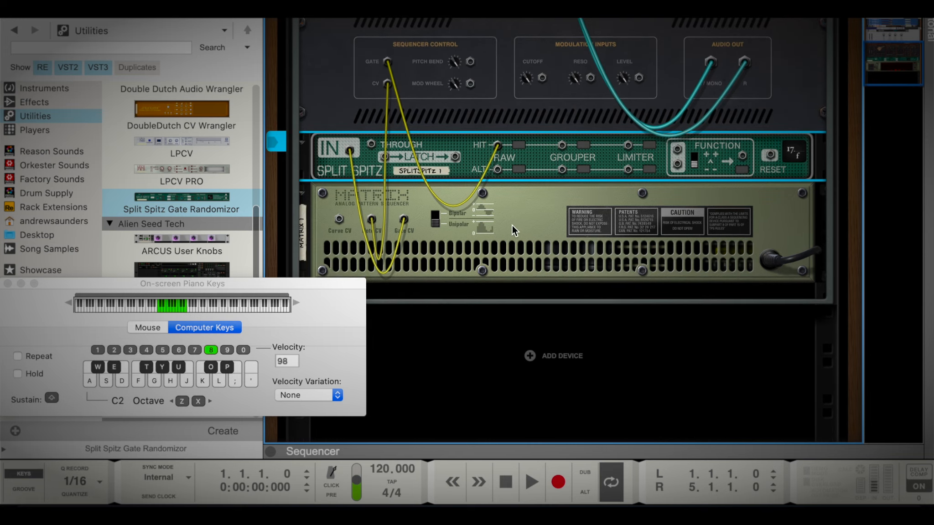
click(521, 227)
right_click(521, 227)
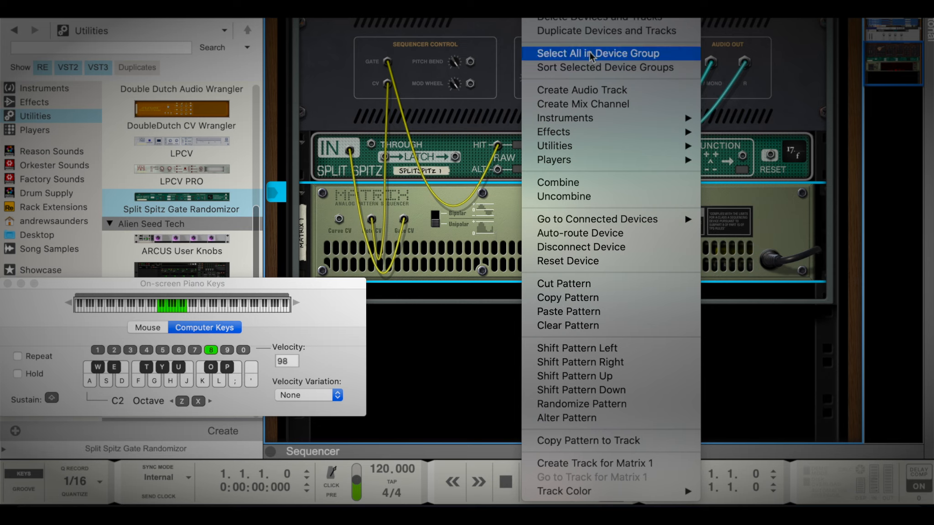
click(475, 260)
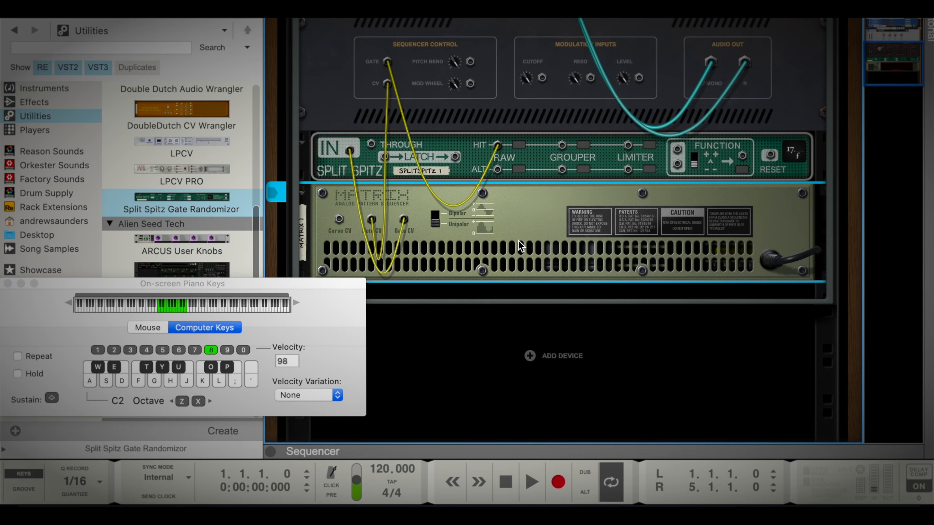
drag(545, 234, 546, 279)
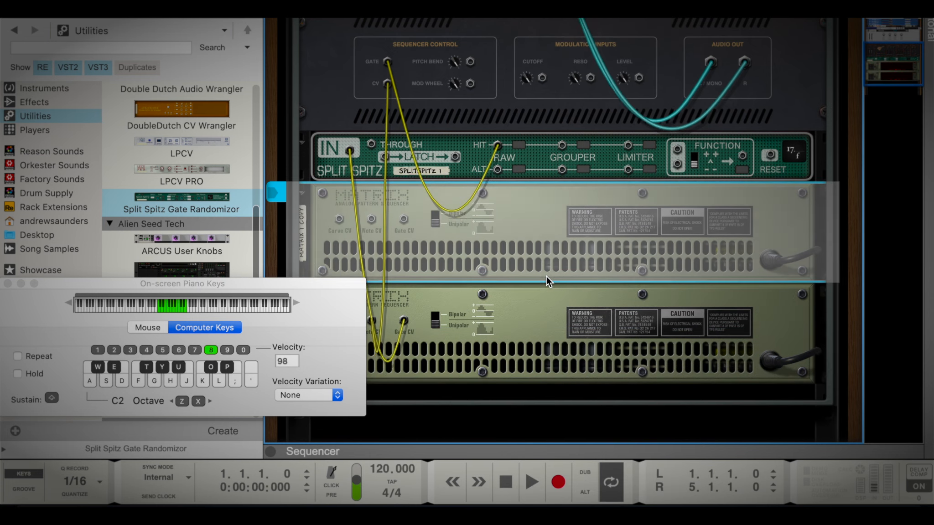
scroll(466, 234, up, 2)
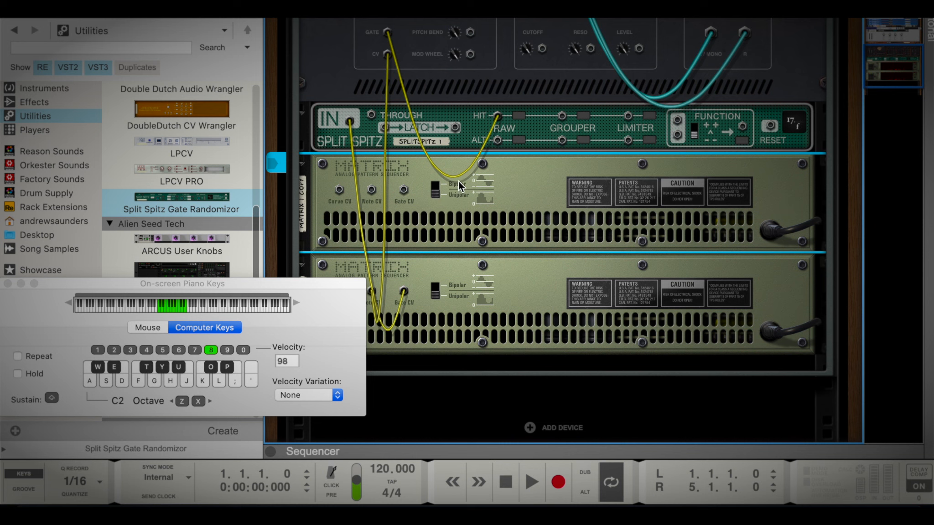
drag(462, 188, 481, 141)
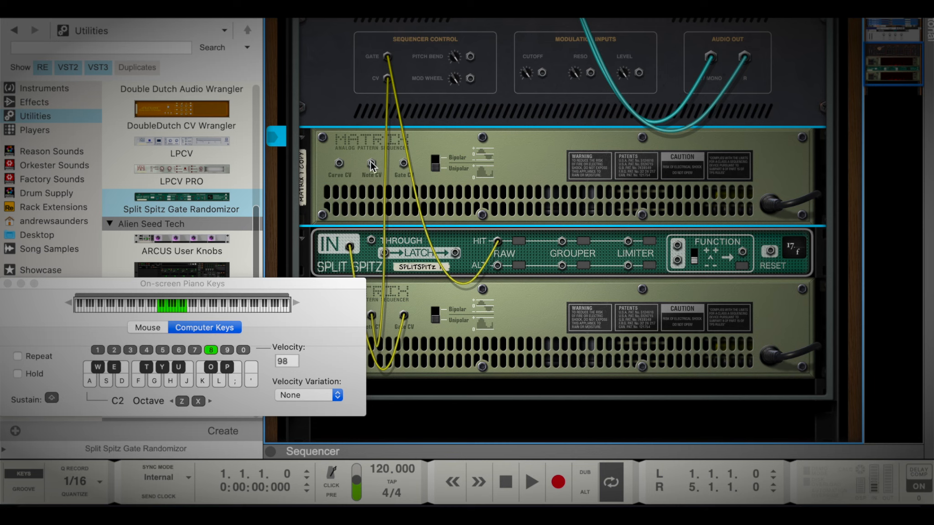
Connect the Note CV output of the copied Matrix to Pangea's sequencer control CV input.
drag(371, 166, 387, 79)
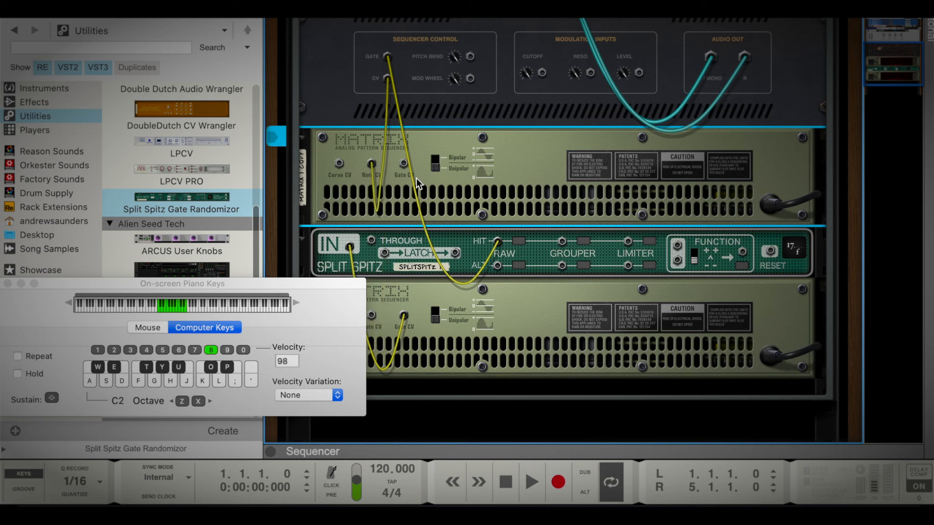
scroll(417, 182, down, 3)
scroll(429, 247, down, 2)
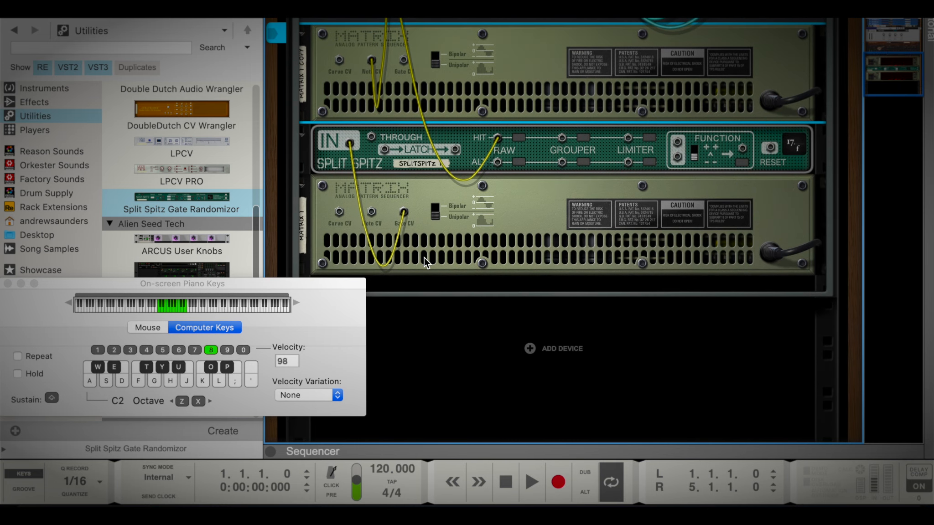
Rename the Matrix sequencer below Split Spitz as Beat.
double_click(305, 239)
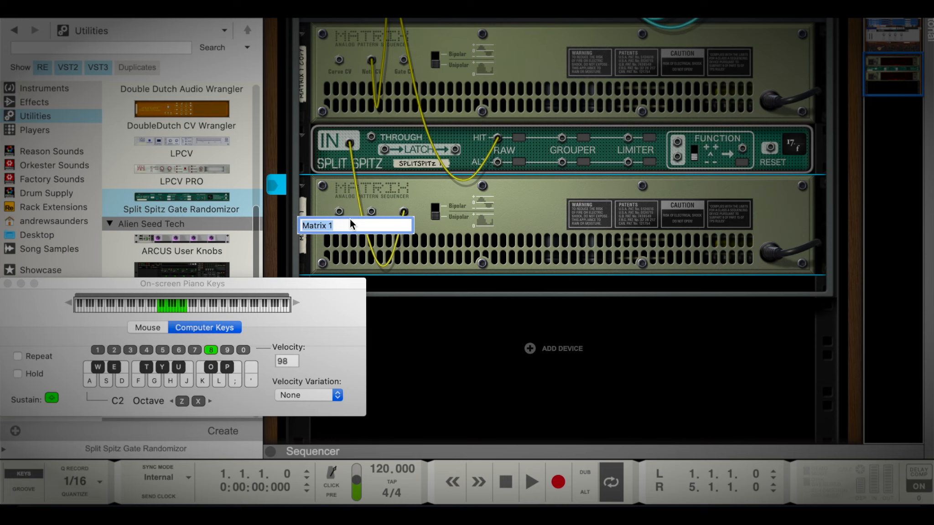
text(Beat)
click(474, 203)
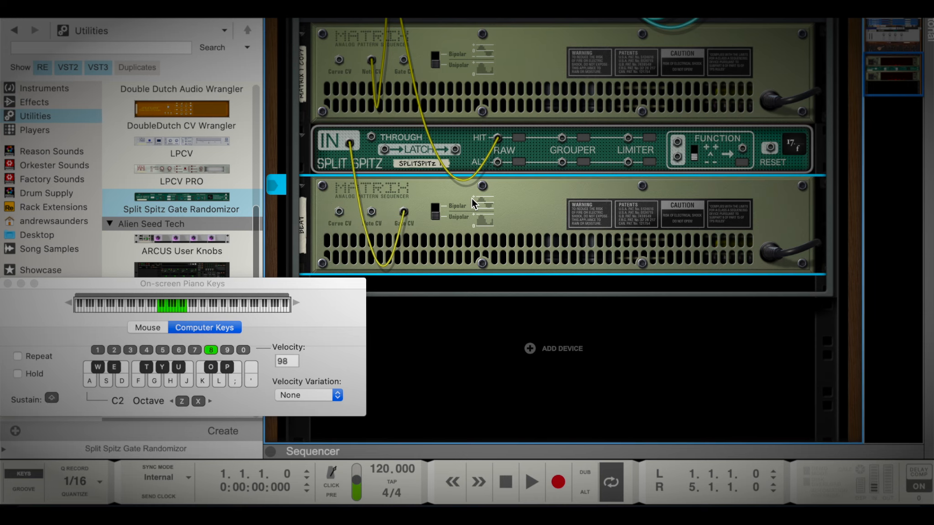
Rename the copied Matrix sequencer above Split Spitz as Pangea.
scroll(457, 78, up, 2)
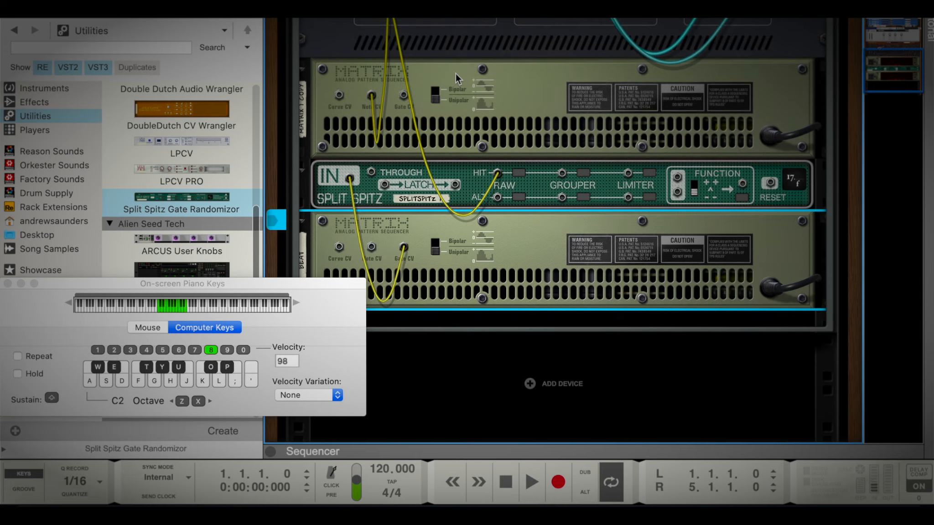
scroll(303, 121, up, 5)
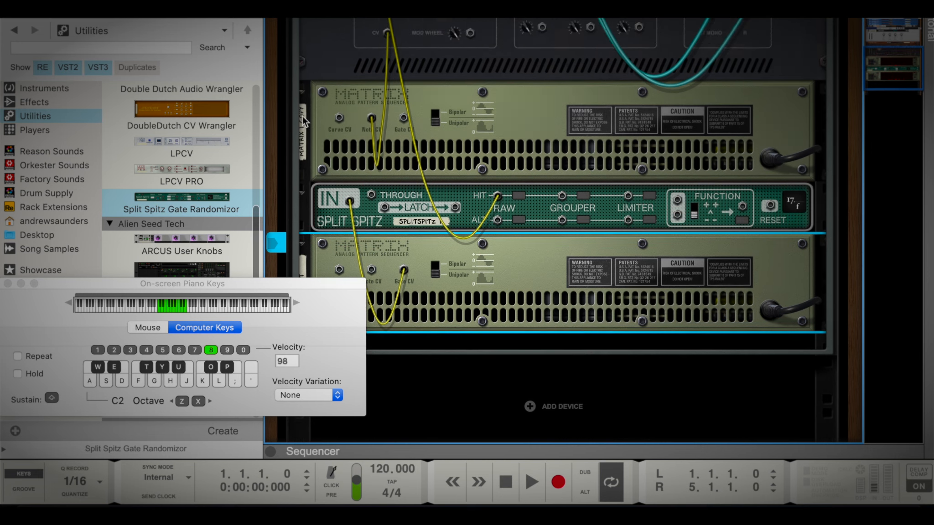
double_click(303, 180)
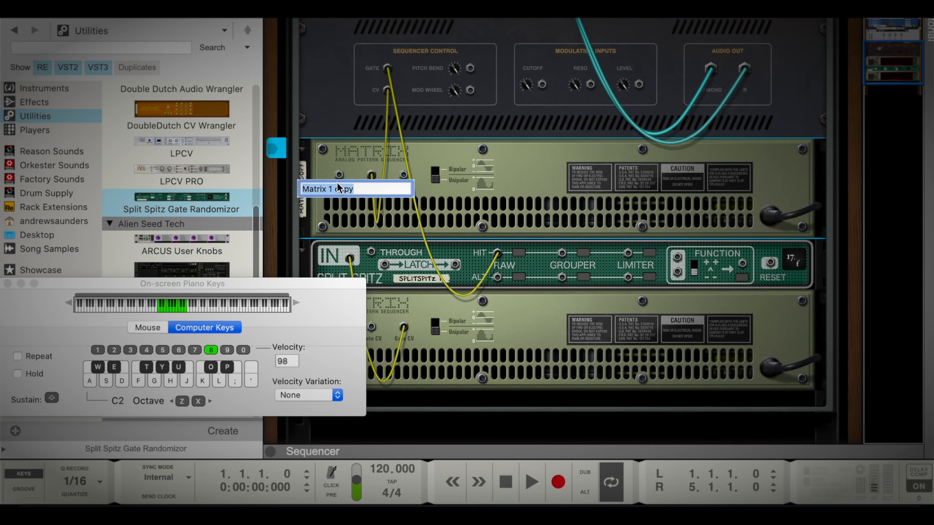
text(Pangea)
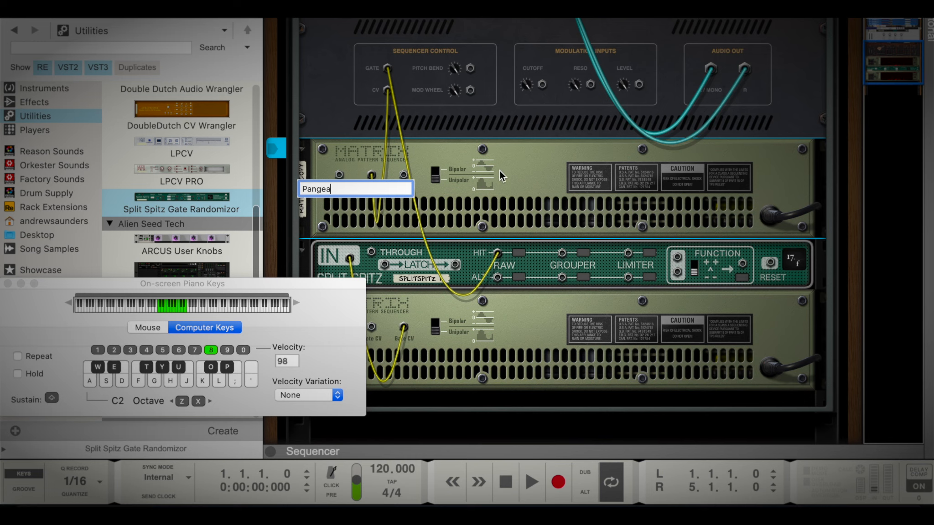
key(Return)
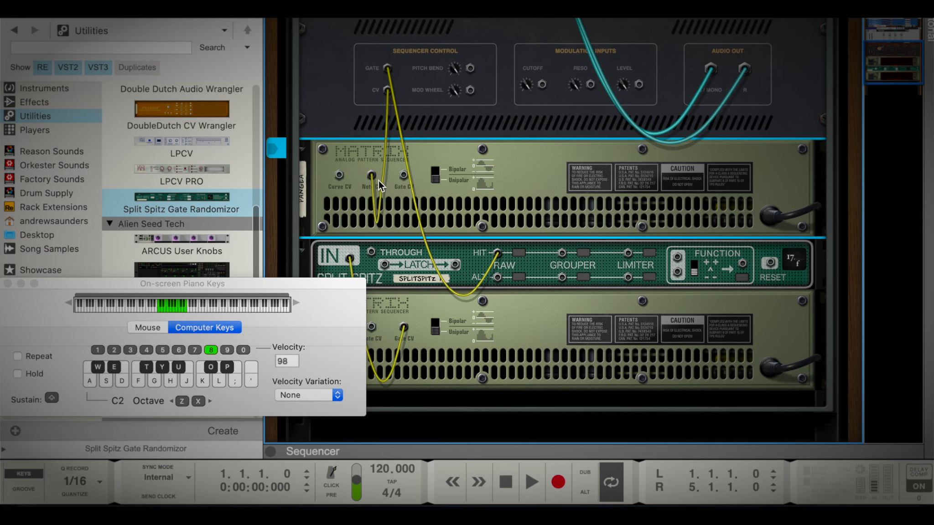
Play the sequence to hear the Raw Hit gates from Split Spitz triggering Pangea.
scroll(378, 185, down, 3)
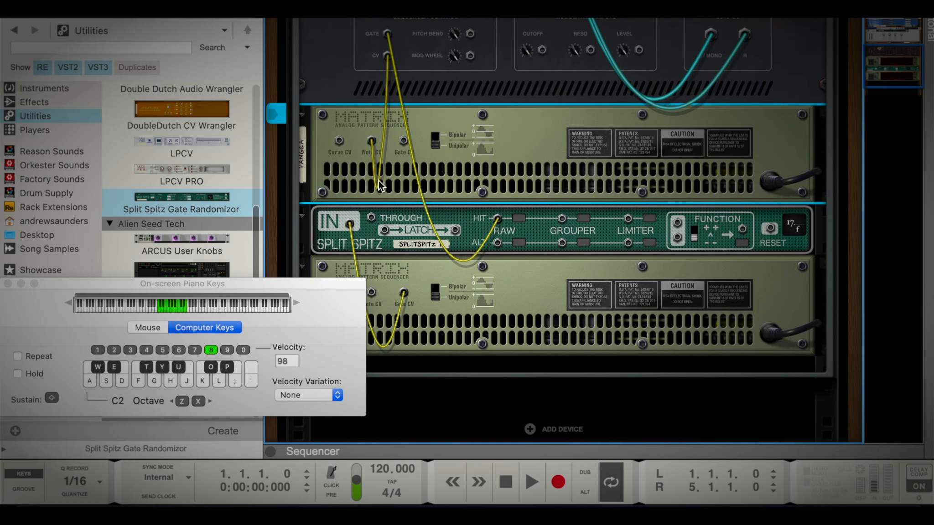
key(space)
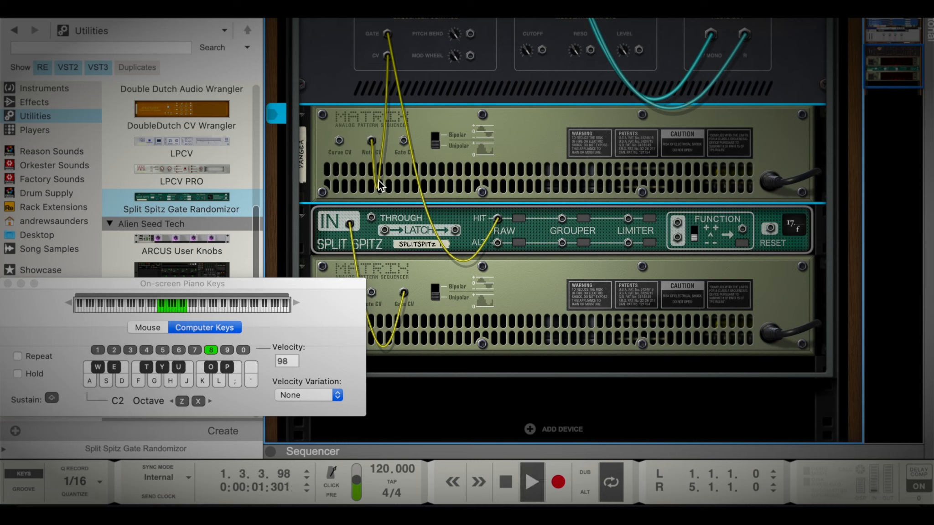
key(space)
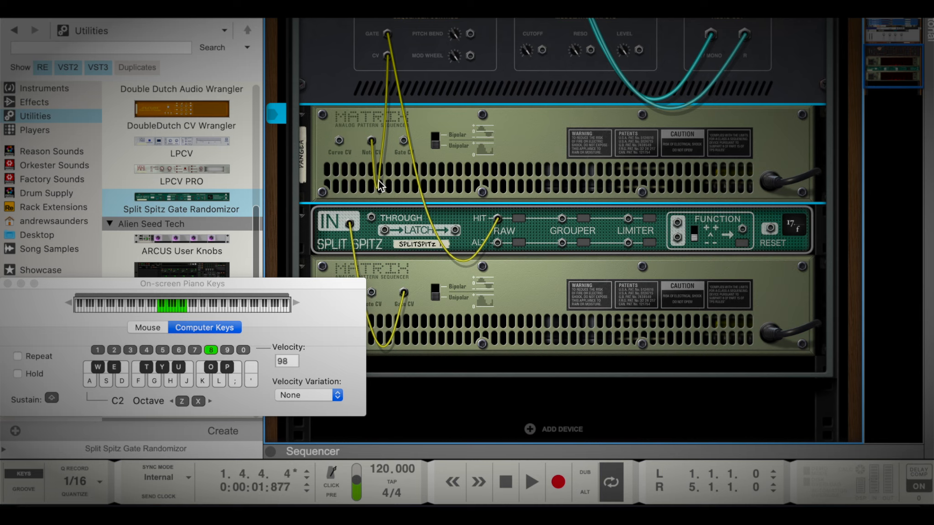
key(space)
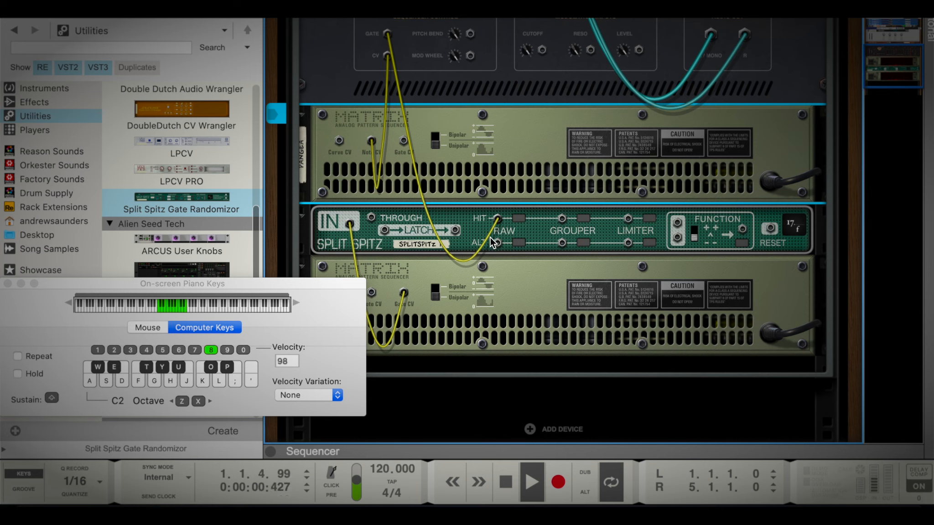
scroll(570, 259, down, 2)
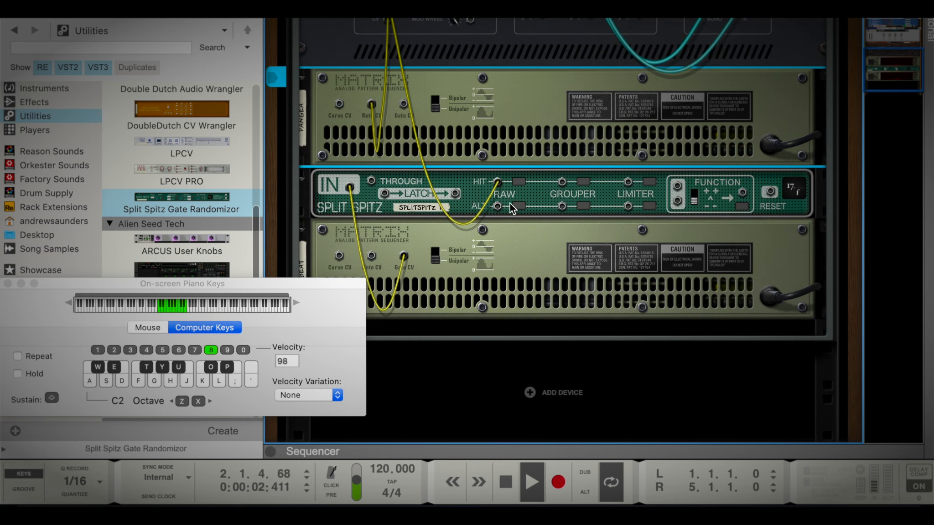
scroll(531, 213, up, 1)
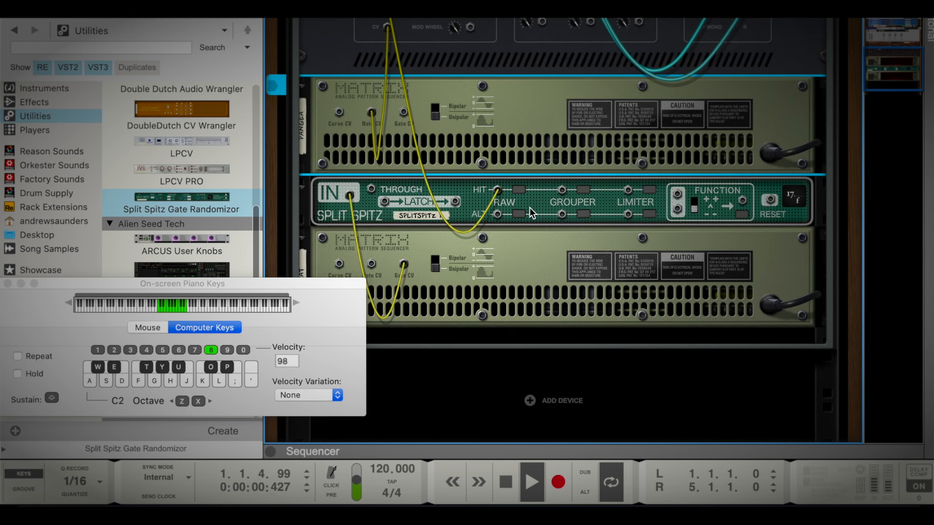
scroll(531, 212, down, 3)
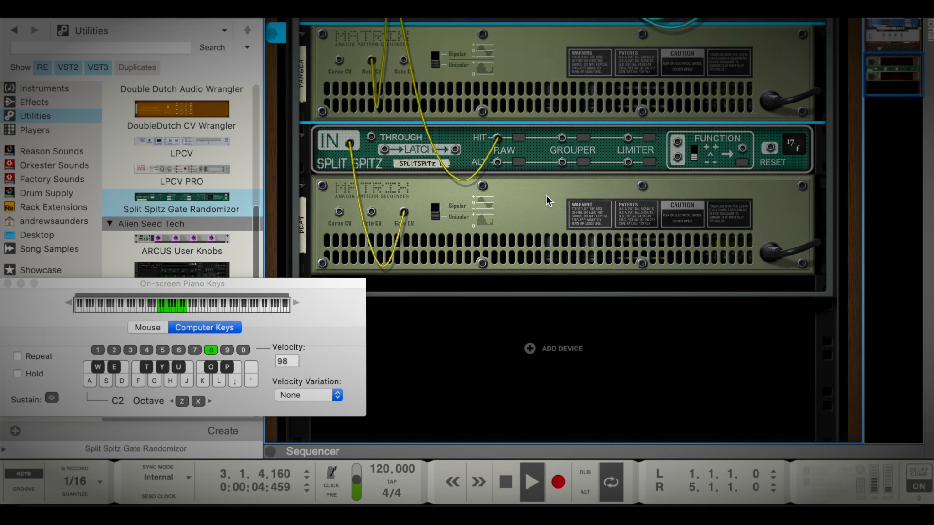
Duplicate the Pangea Matrix sequencer and place the copy below the Beat Matrix in the Combinator.
right_click(555, 94)
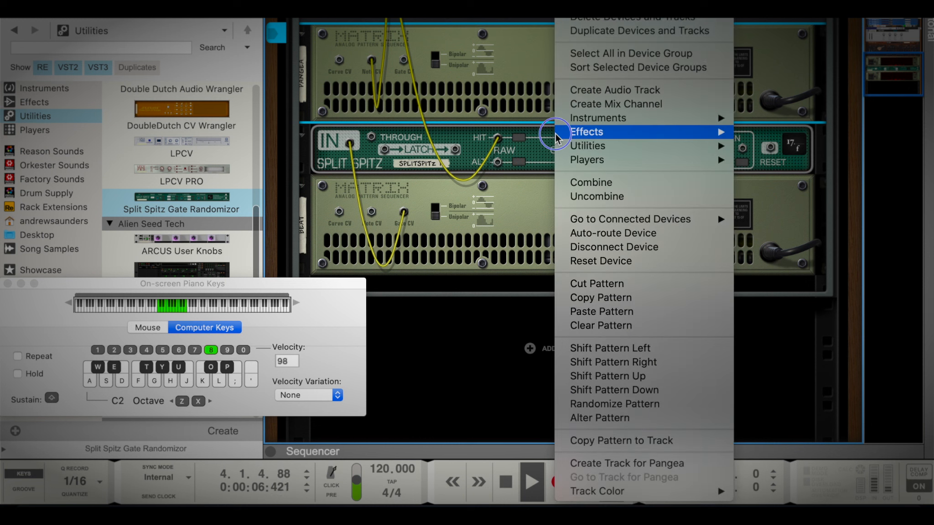
click(532, 91)
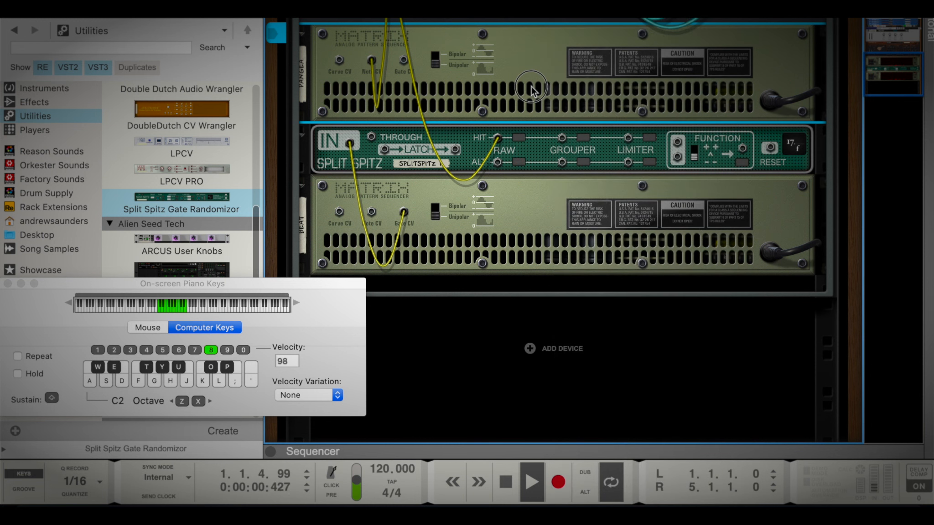
drag(531, 90, 538, 282)
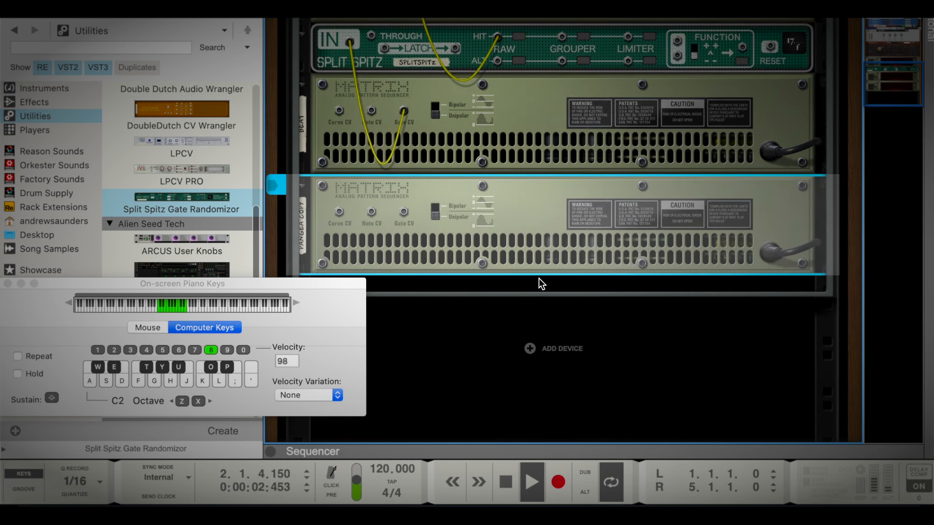
Hide the on-screen piano keys and add a Klang Tuned Percussion instrument below the new Matrix copy.
click(40, 102)
click(40, 90)
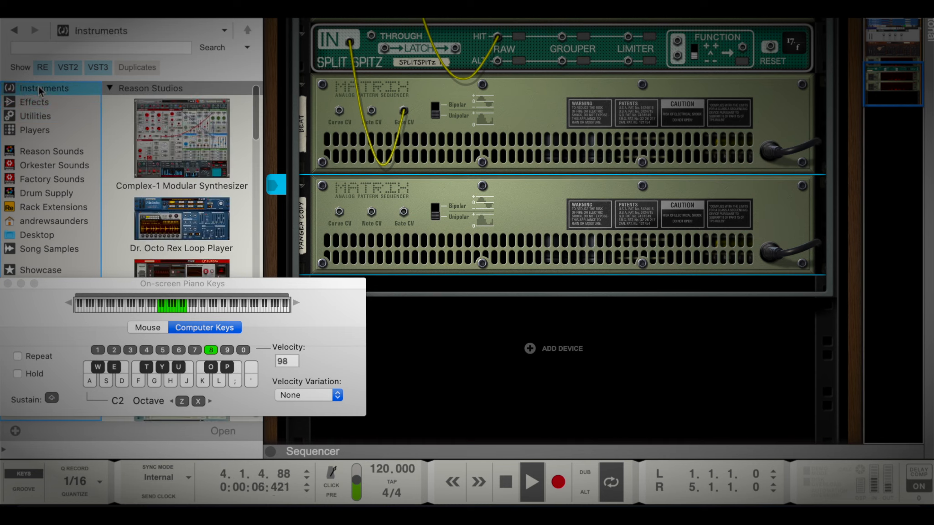
scroll(112, 253, down, 5)
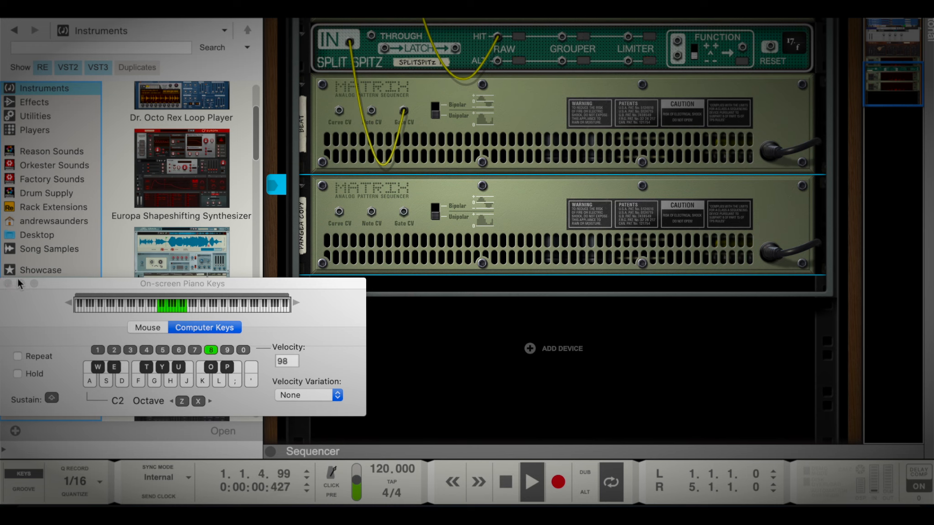
key(F4)
scroll(218, 278, down, 2)
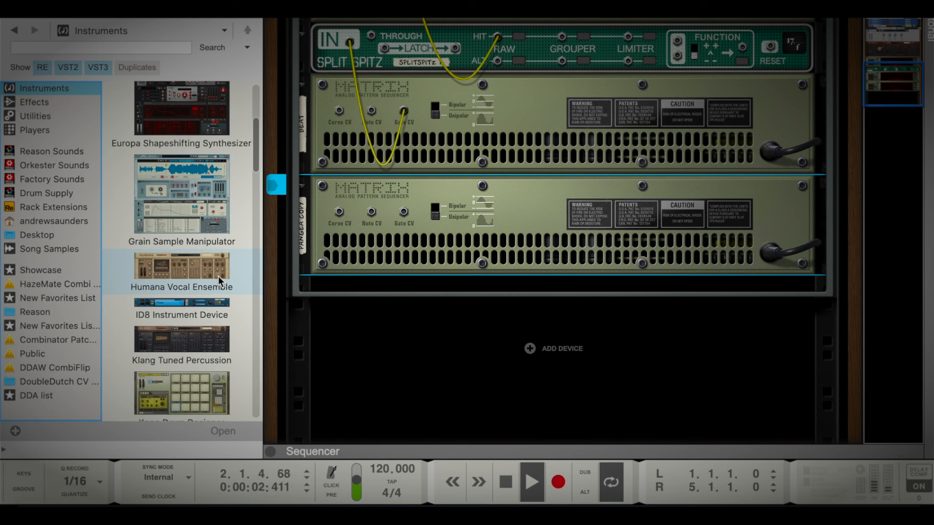
scroll(221, 322, down, 2)
scroll(221, 322, down, 2)
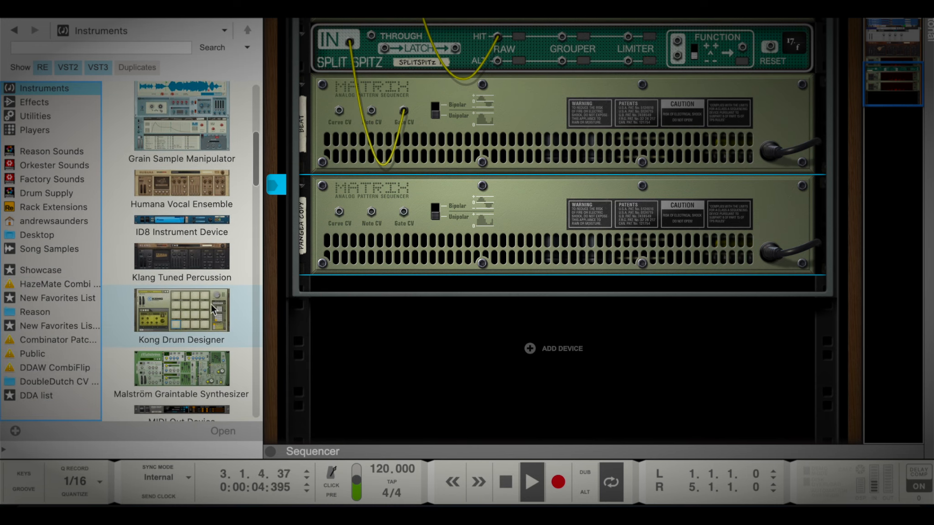
drag(196, 257, 394, 278)
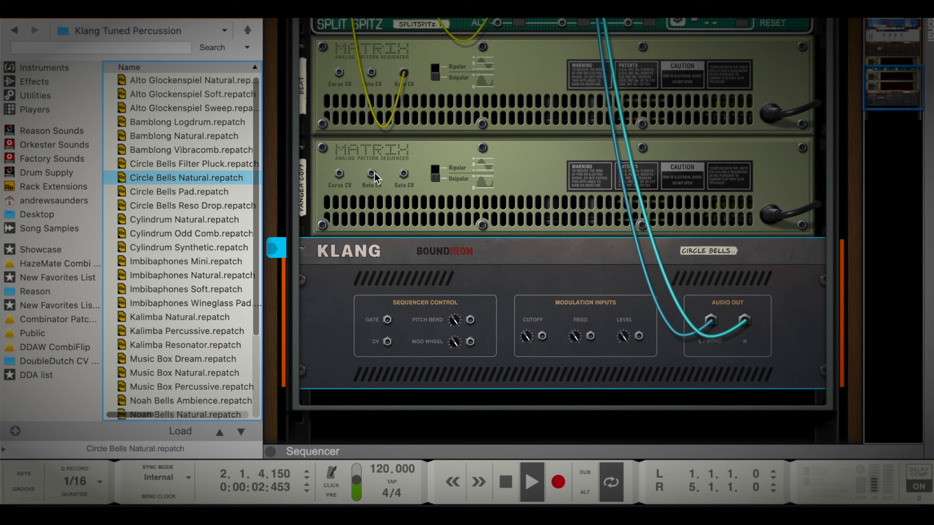
Connect the new Matrix copy's Note CV to Klang's CV input and the Split Spitz Raw Alt output to Klang's Gate input.
drag(372, 174, 498, 128)
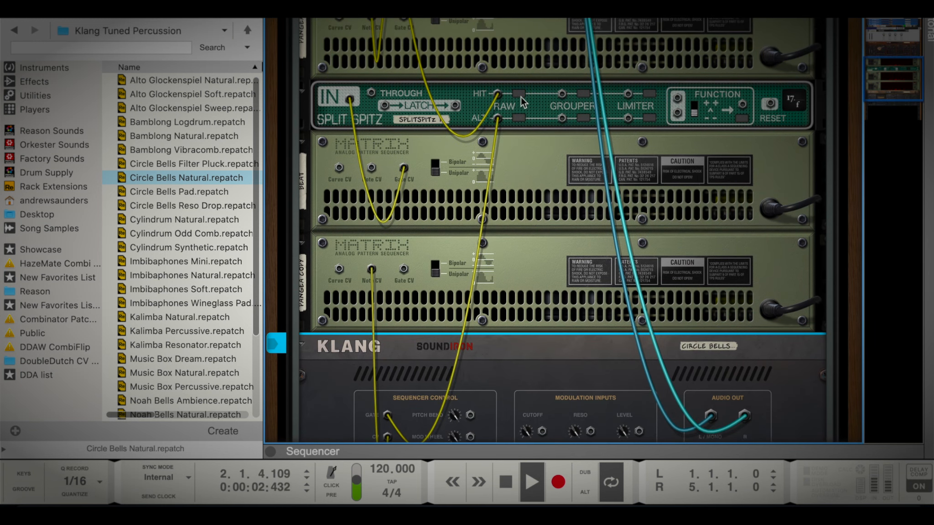
scroll(523, 131, down, 2)
scroll(523, 131, down, 1)
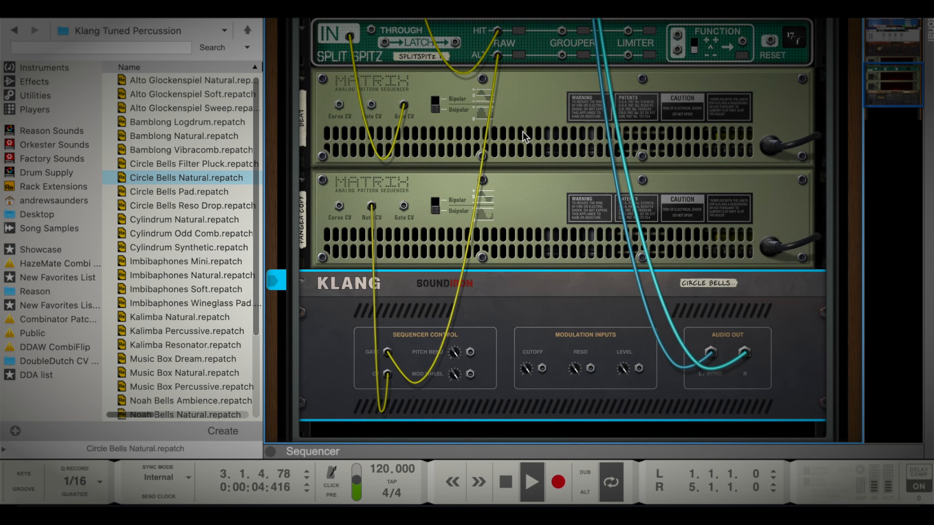
Return to the rack's front and start the Matrix copy above Klang running.
key(Tab)
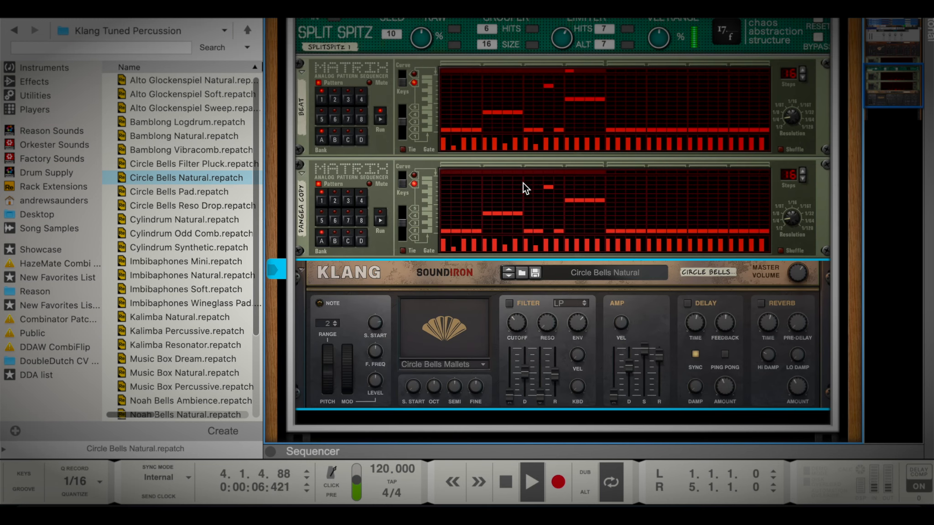
click(381, 221)
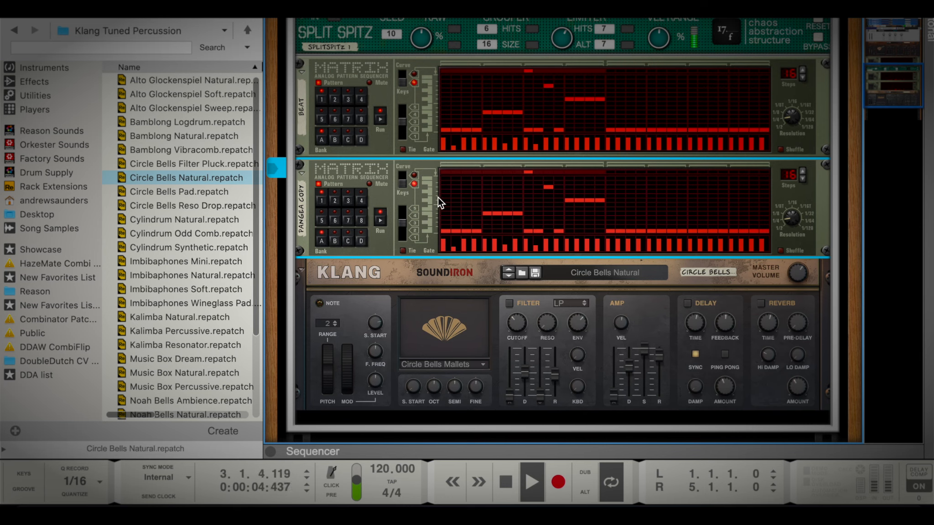
scroll(488, 199, down, 1)
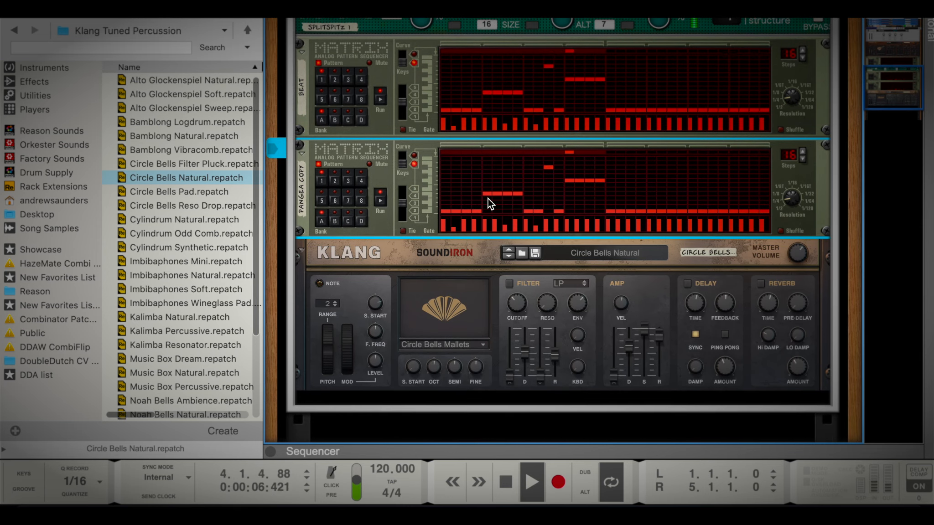
scroll(590, 202, up, 2)
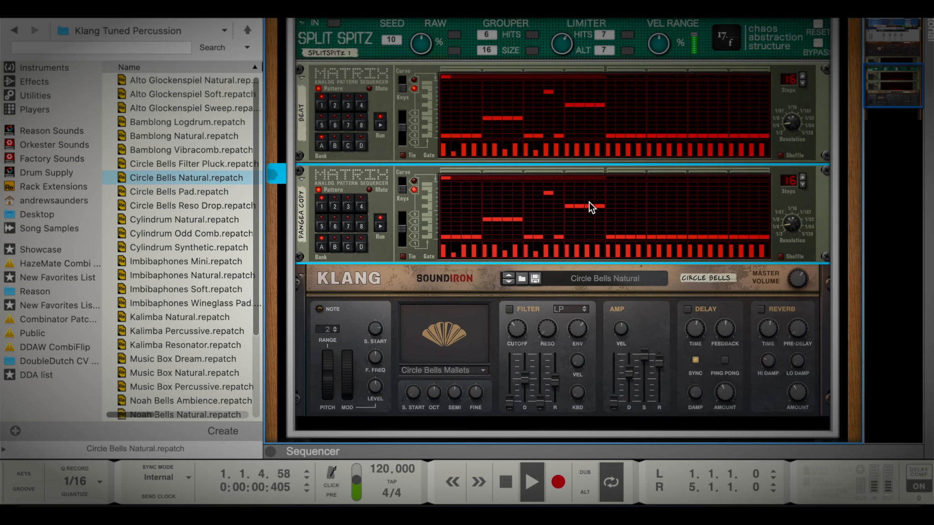
Set the pattern length of the Matrix copy above Klang to 15 steps.
scroll(388, 220, up, 3)
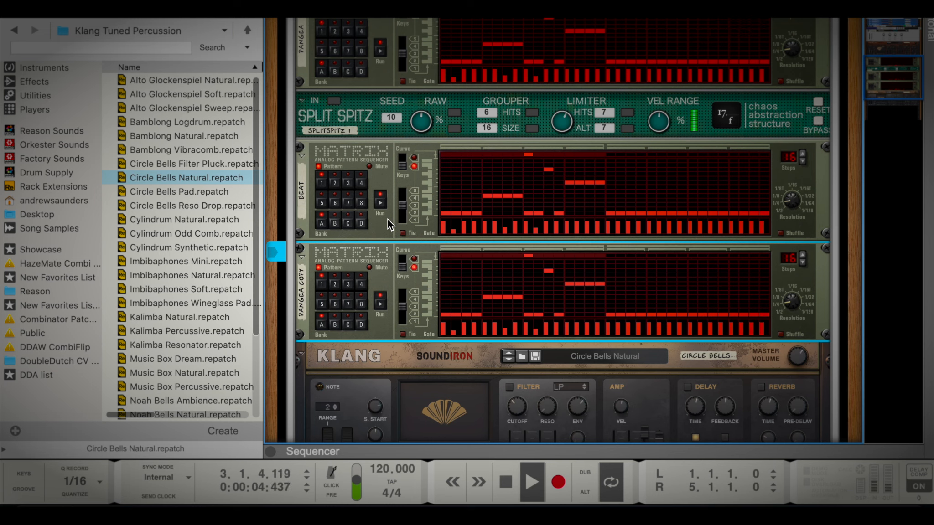
scroll(388, 219, down, 2)
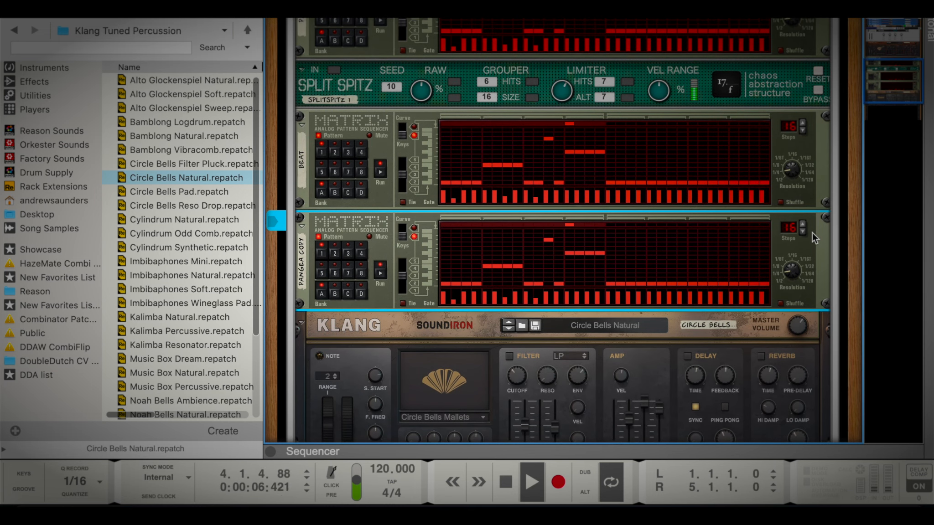
click(804, 233)
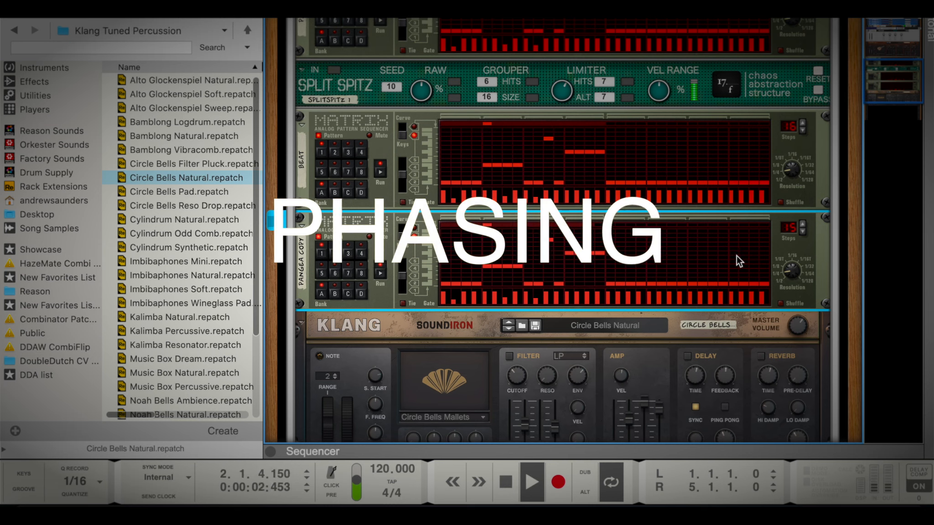
scroll(606, 257, up, 2)
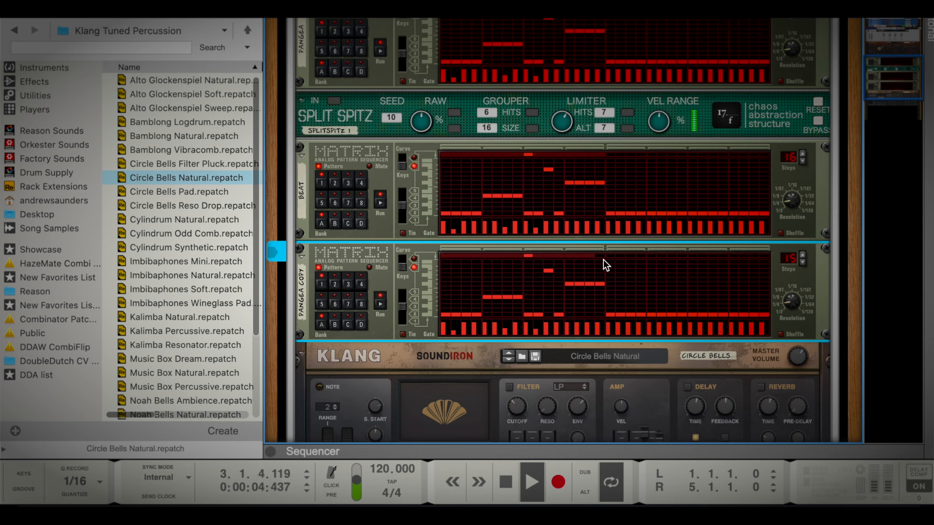
scroll(604, 260, down, 1)
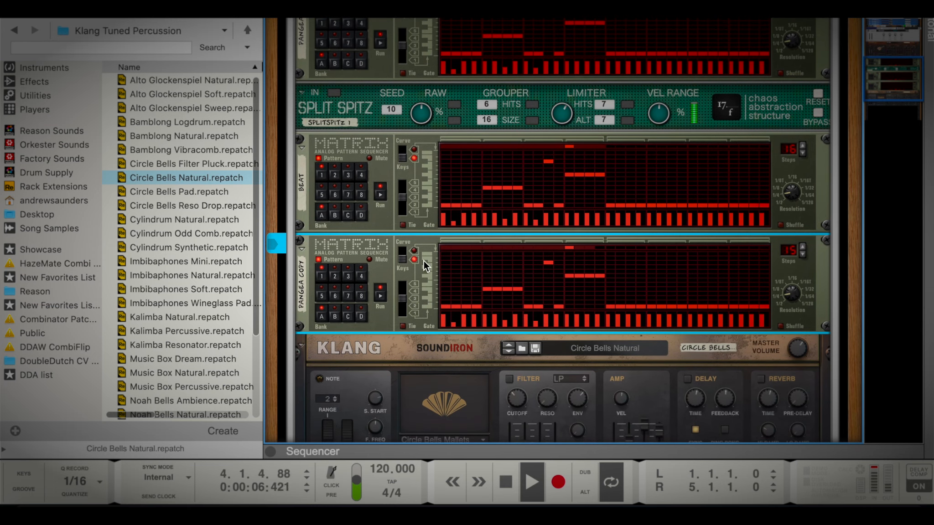
Cut the current pattern from the Matrix copy above Klang.
right_click(408, 273)
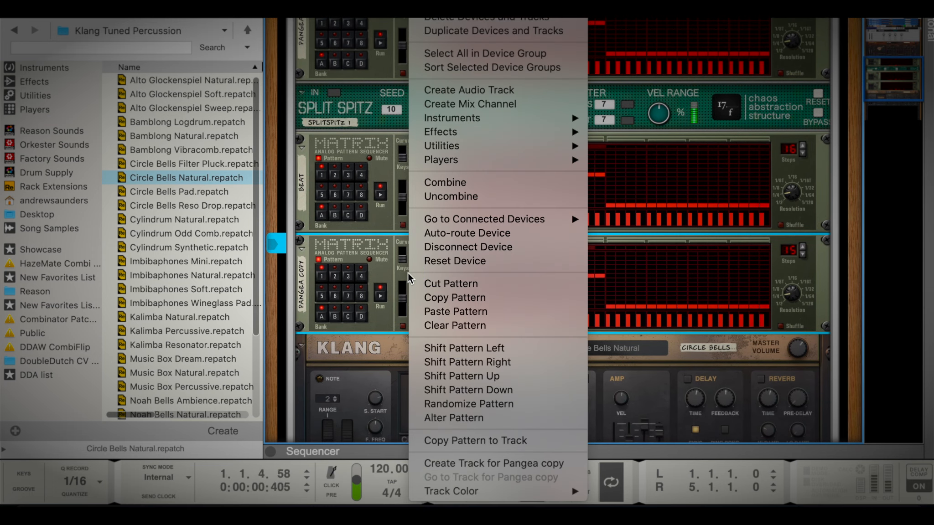
click(454, 285)
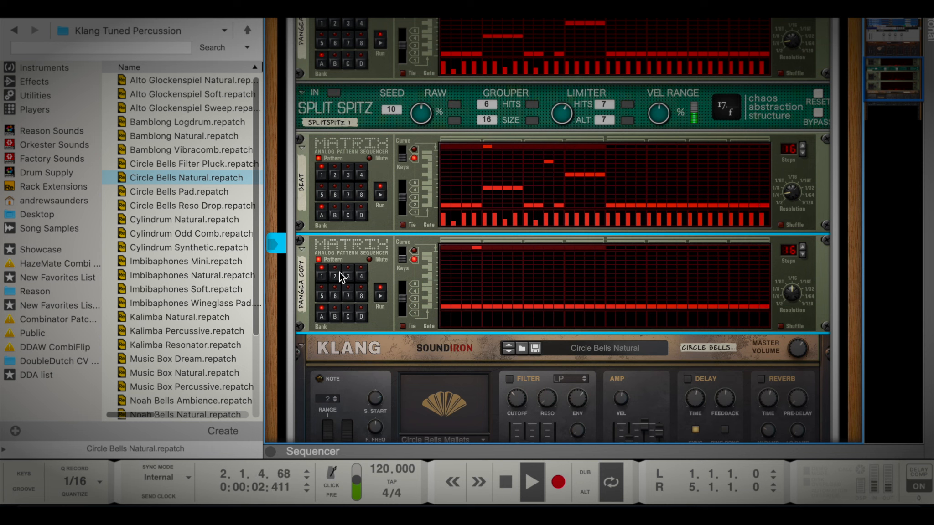
Paste the cut pattern into the Matrix copy above Klang and alter it twice.
right_click(421, 273)
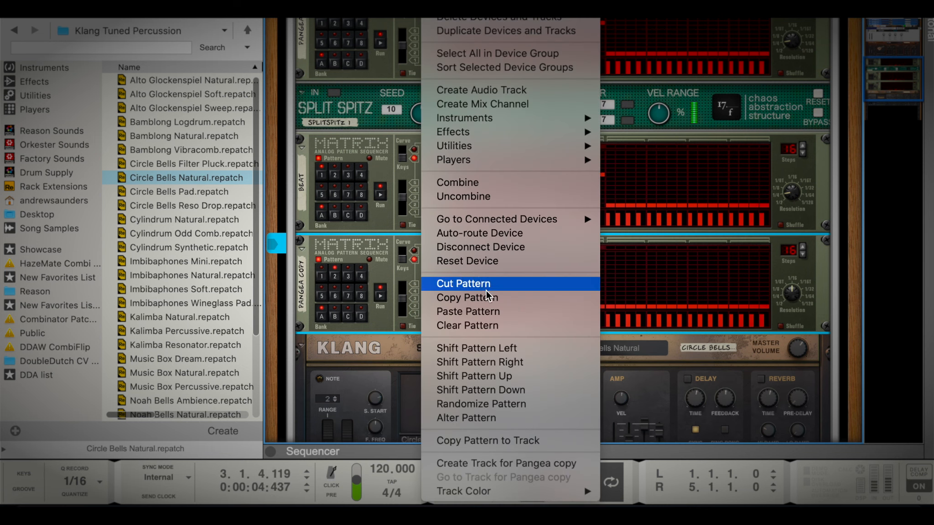
click(514, 308)
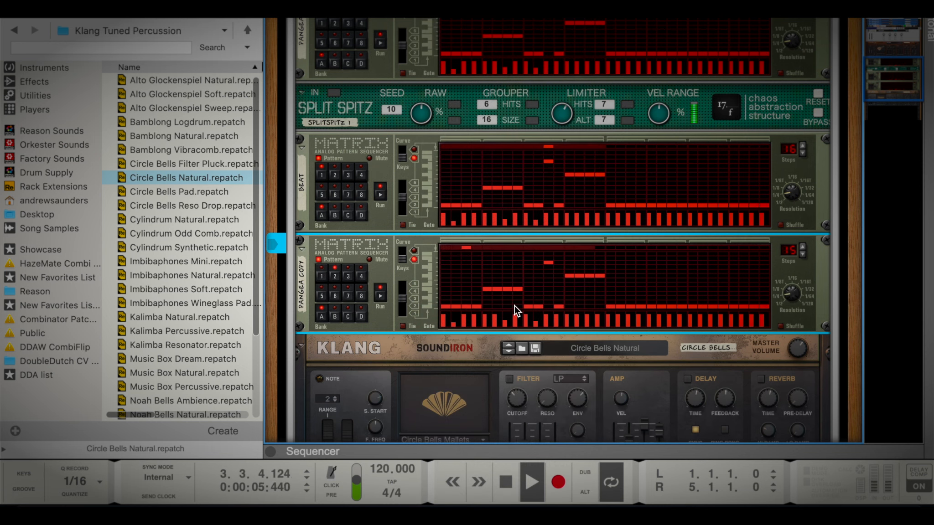
right_click(421, 274)
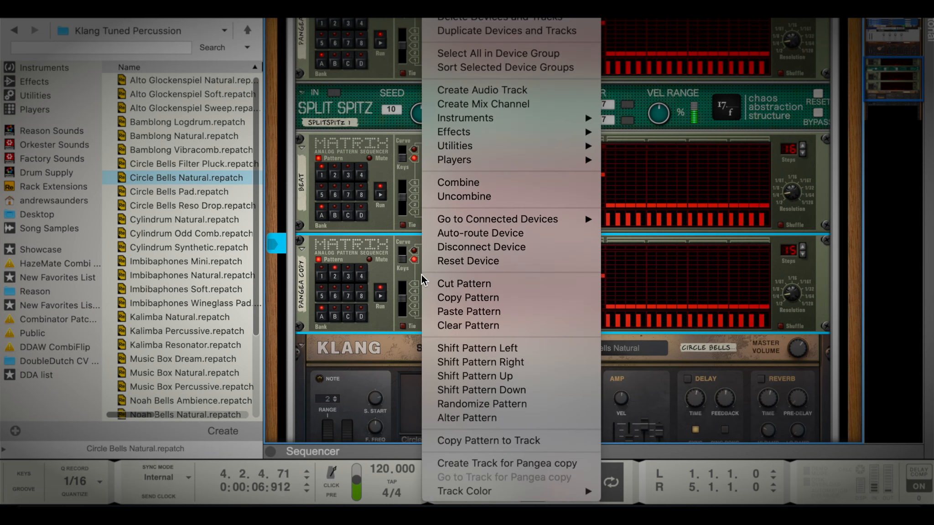
click(506, 417)
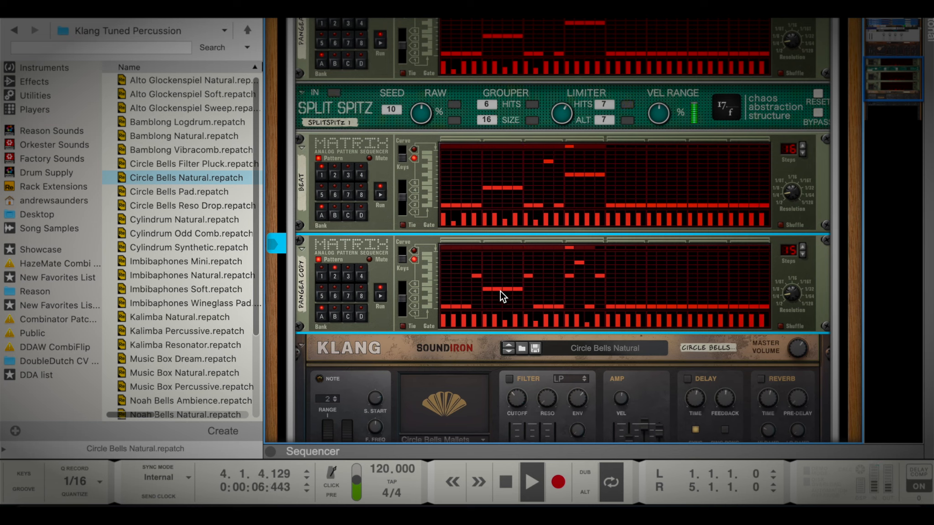
click(499, 277)
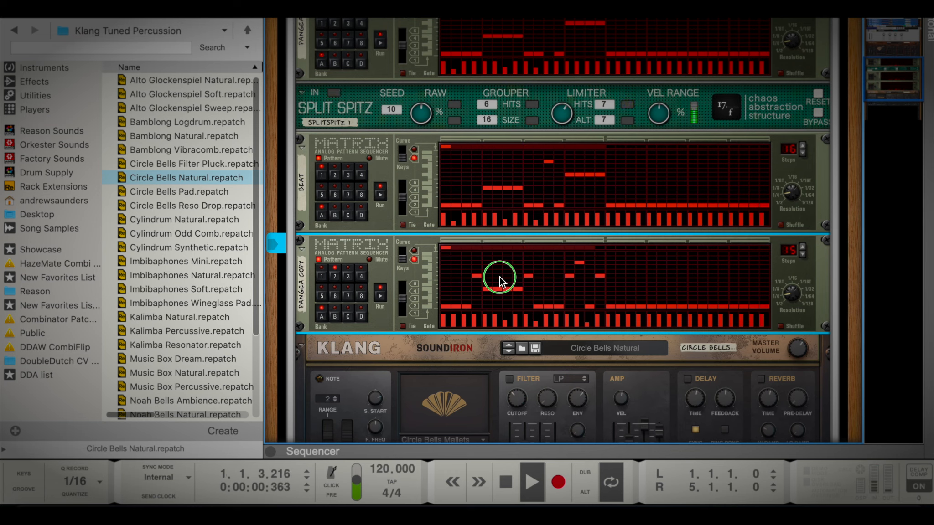
right_click(499, 277)
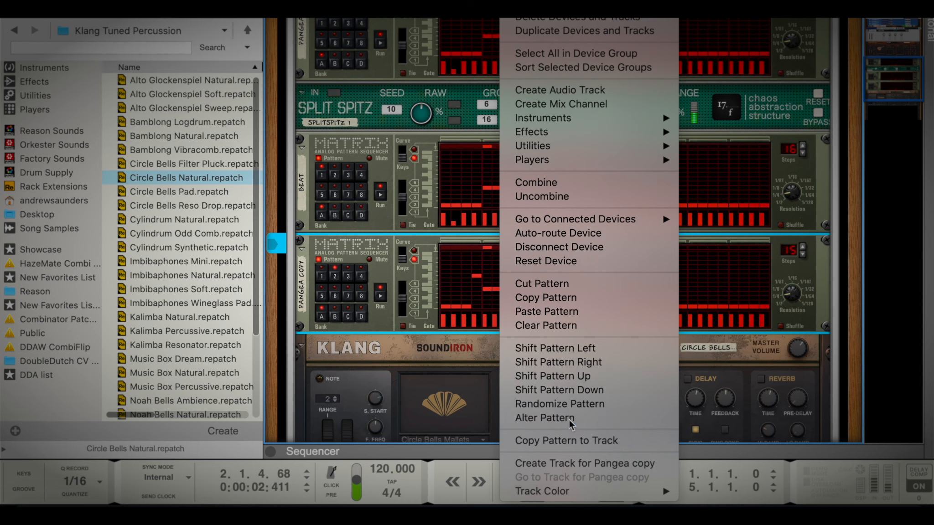
click(544, 418)
Review the Combinator's devices from Pangea to Klang while the patterns play, checking the Split Spitz gate activity.
scroll(534, 319, down, 3)
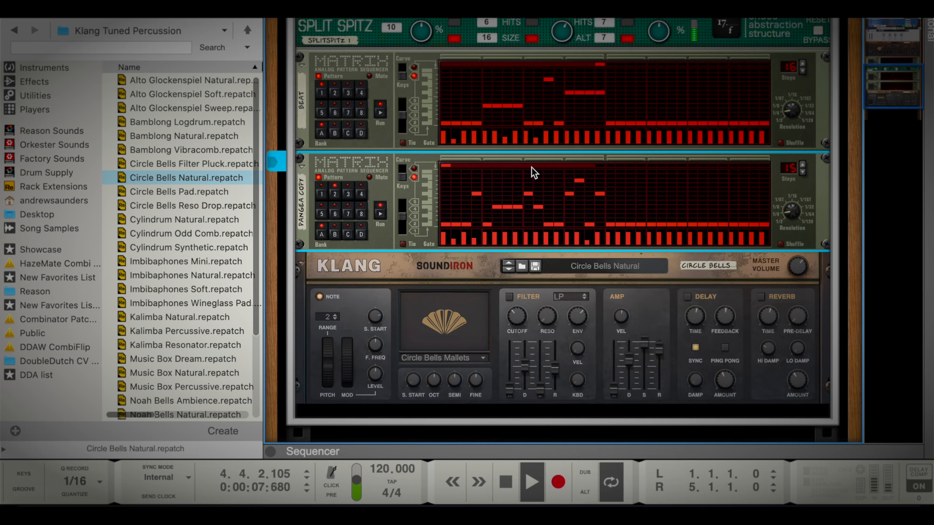
scroll(532, 167, down, 1)
scroll(531, 167, up, 6)
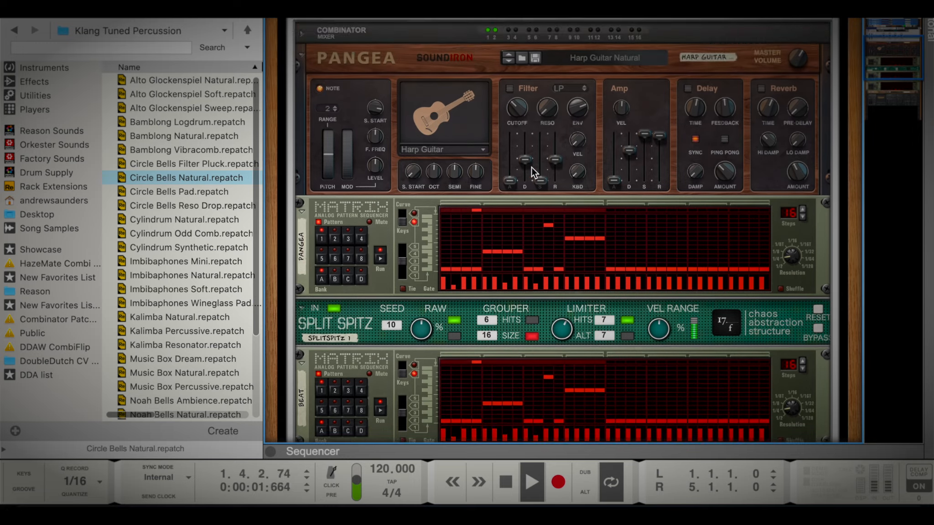
scroll(532, 167, up, 4)
scroll(531, 167, down, 1)
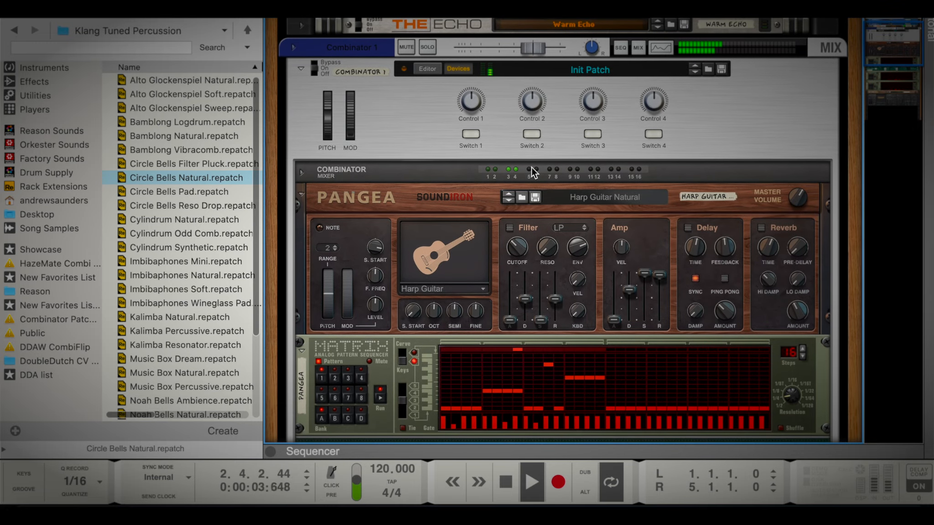
scroll(531, 172, down, 9)
scroll(531, 171, up, 5)
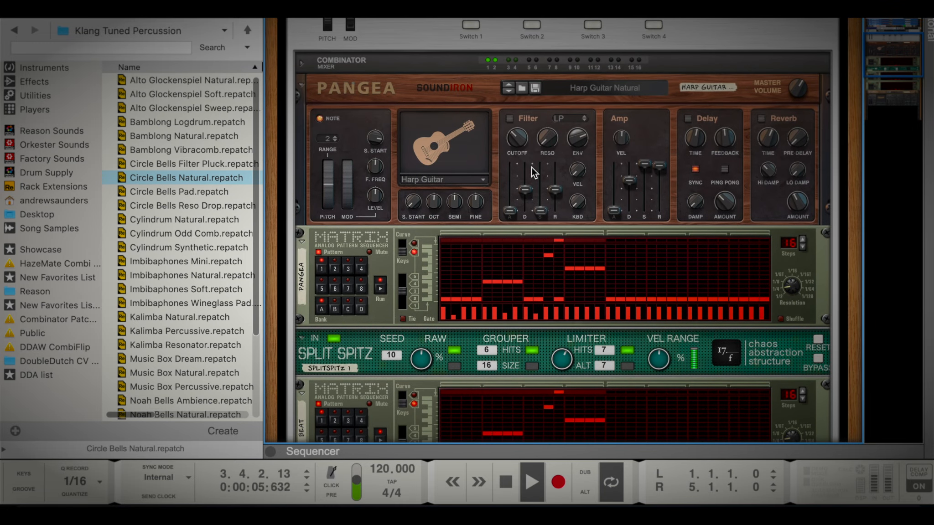
scroll(531, 167, up, 1)
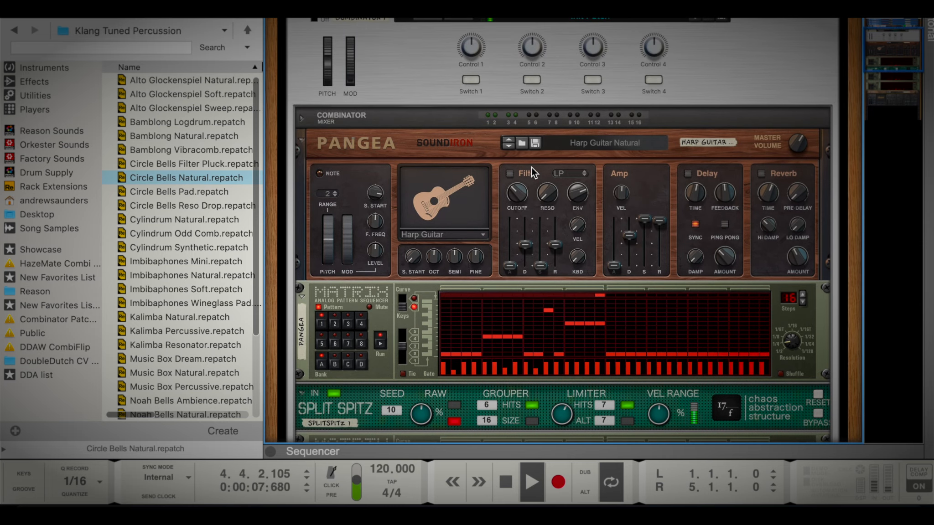
scroll(560, 176, down, 1)
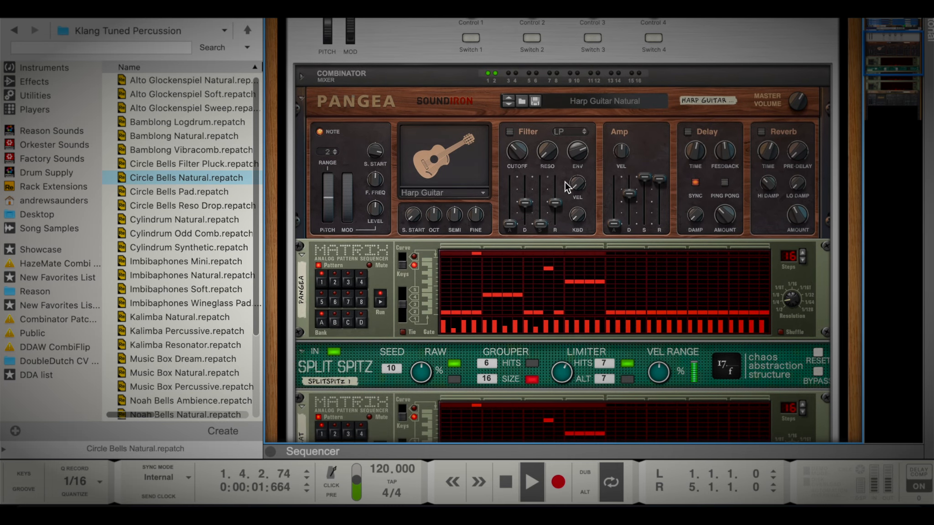
scroll(565, 182, down, 1)
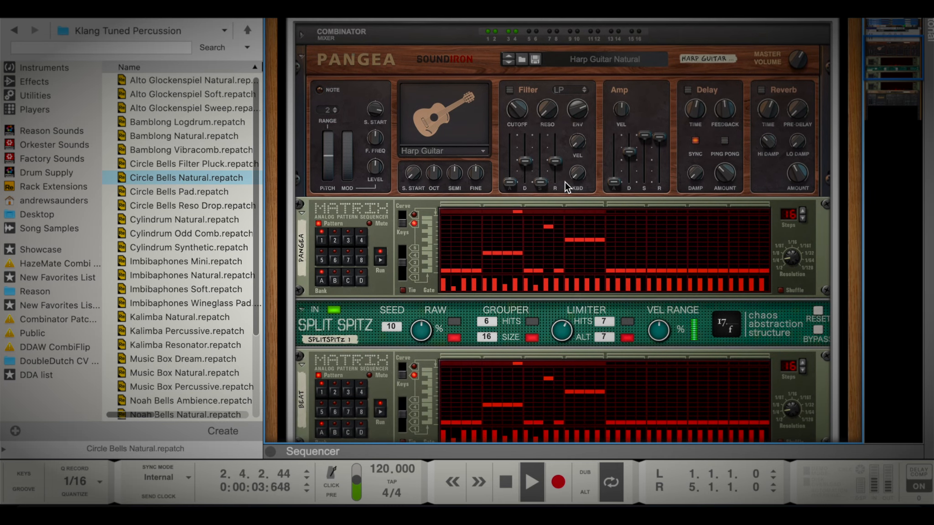
scroll(564, 182, down, 2)
Connect the Split Spitz Limiter Hit output to Klang's Reso modulation input on the rack's back.
key(Tab)
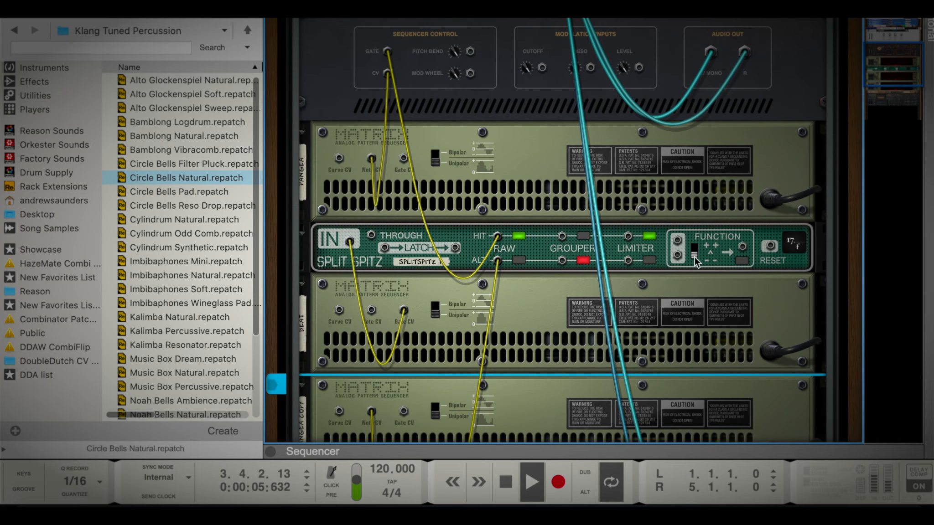
drag(629, 240, 563, 219)
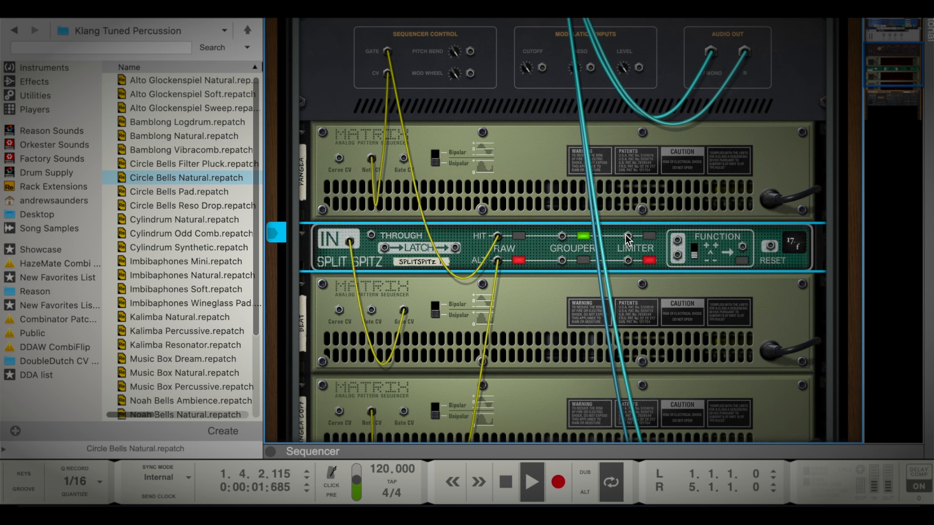
drag(629, 238, 544, 326)
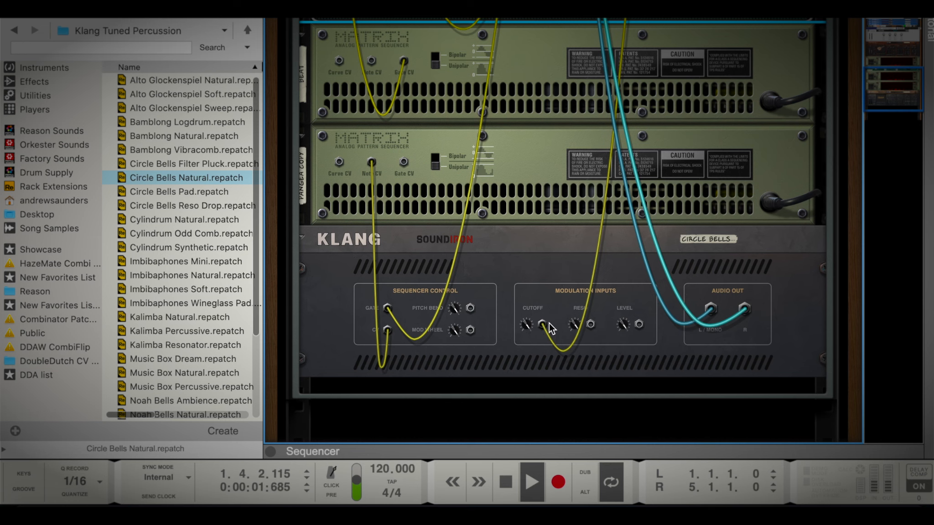
drag(543, 324, 591, 325)
Turn on Klang's filter on the rack's front and set its resonance to about 39%.
key(Tab)
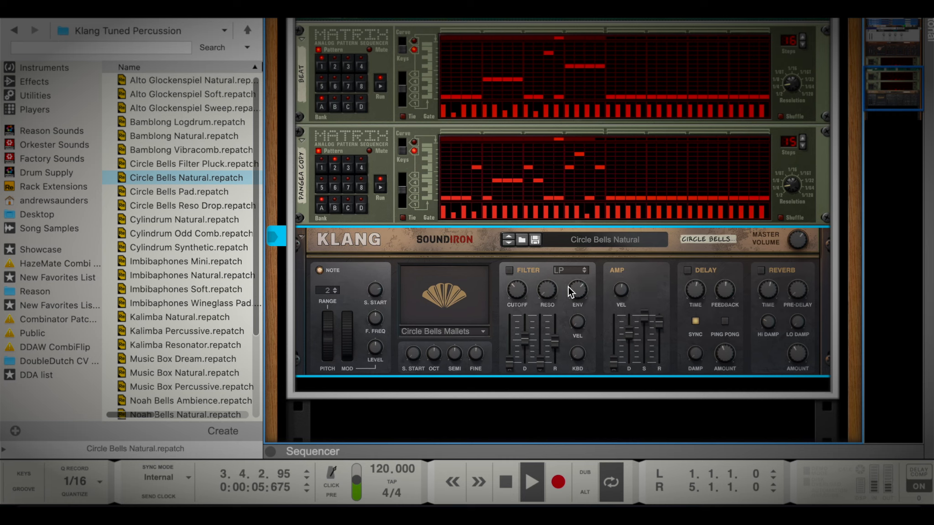
click(512, 273)
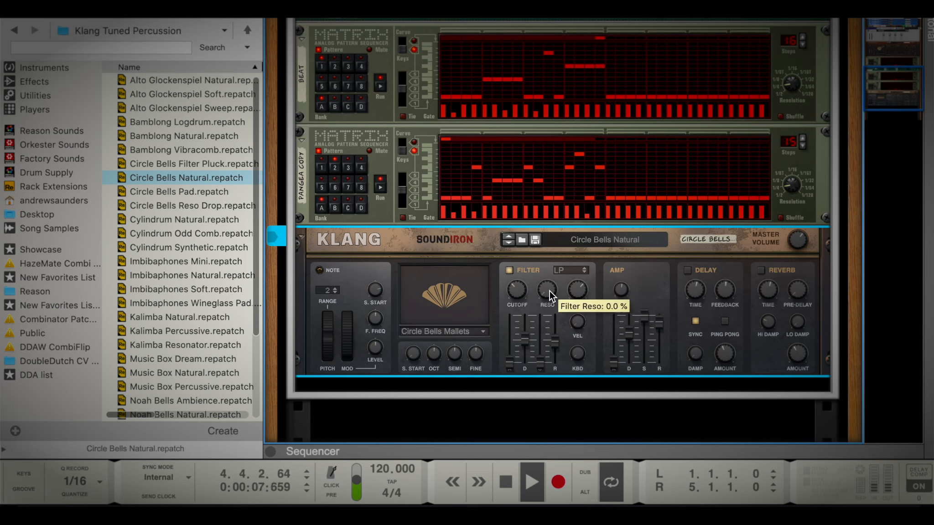
drag(550, 291, 549, 272)
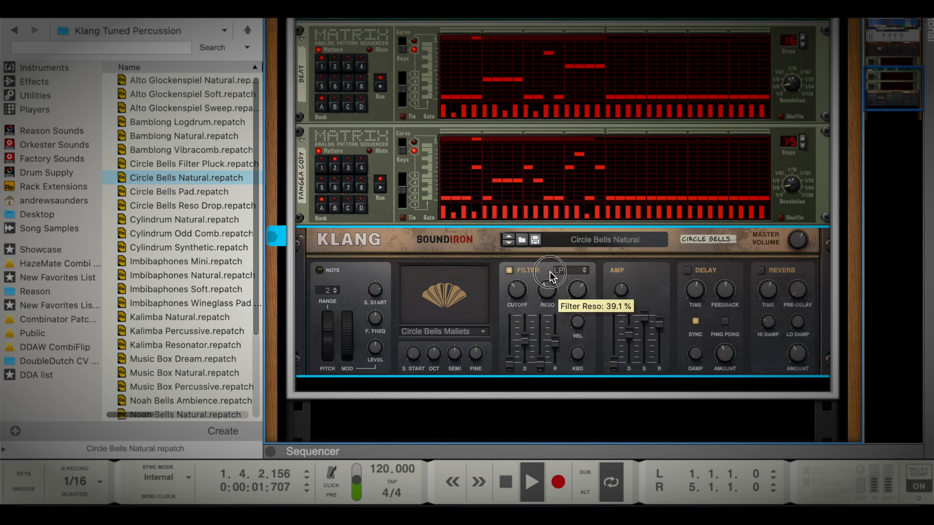
Turn on Klang's reverb and raise its amount.
scroll(550, 271, up, 5)
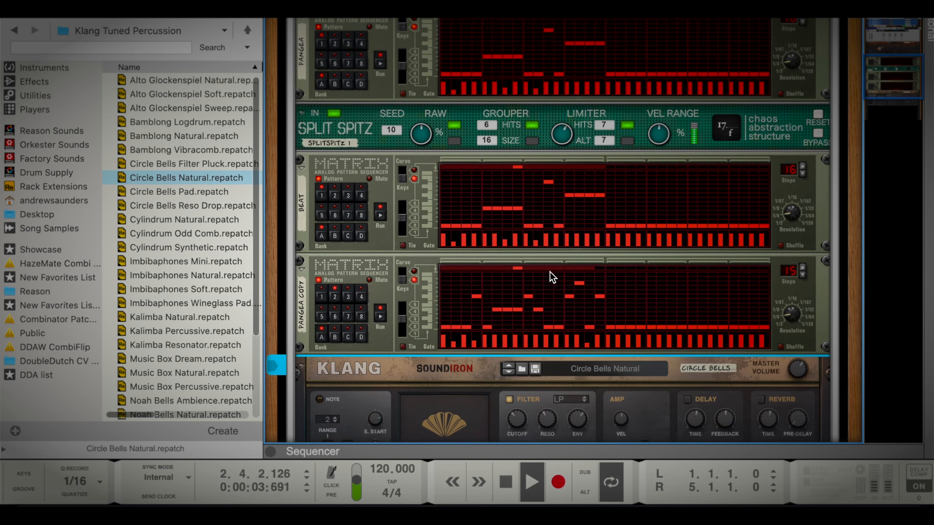
key(Tab)
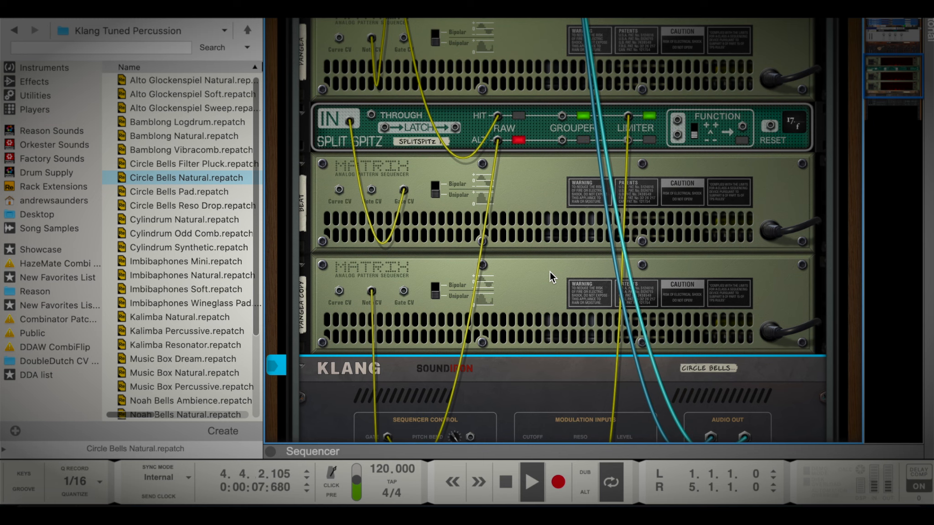
scroll(550, 271, down, 5)
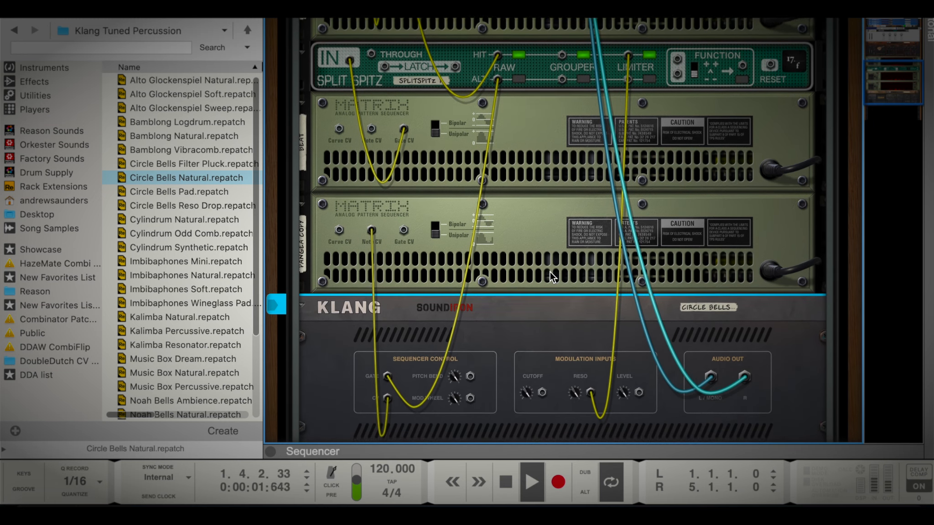
scroll(550, 271, down, 3)
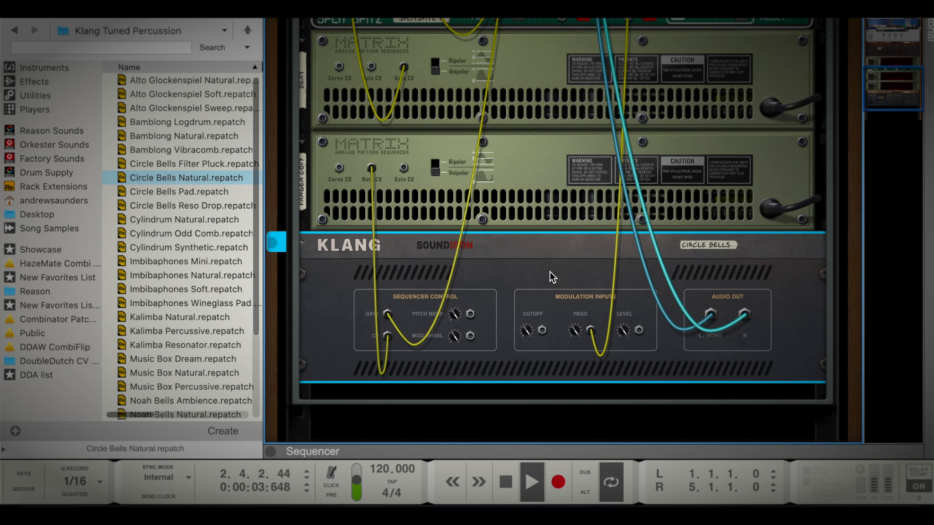
key(Tab)
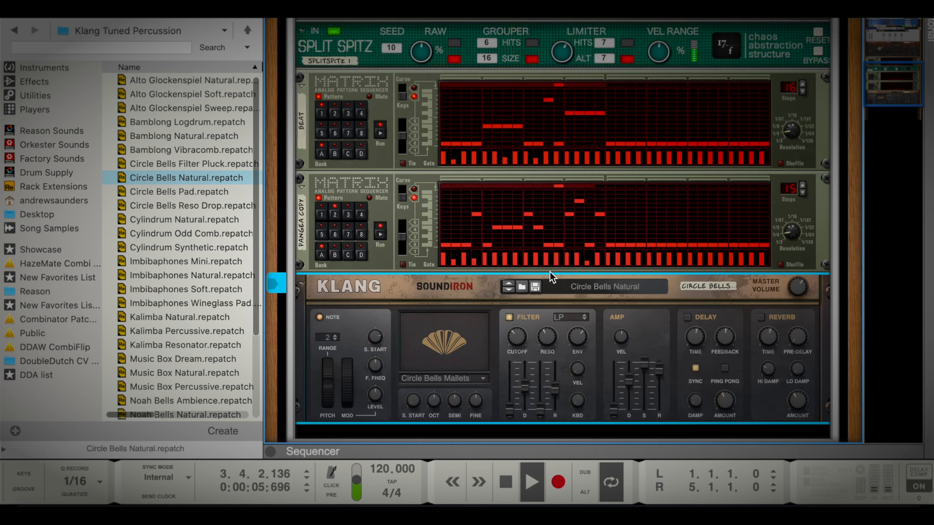
scroll(628, 319, down, 2)
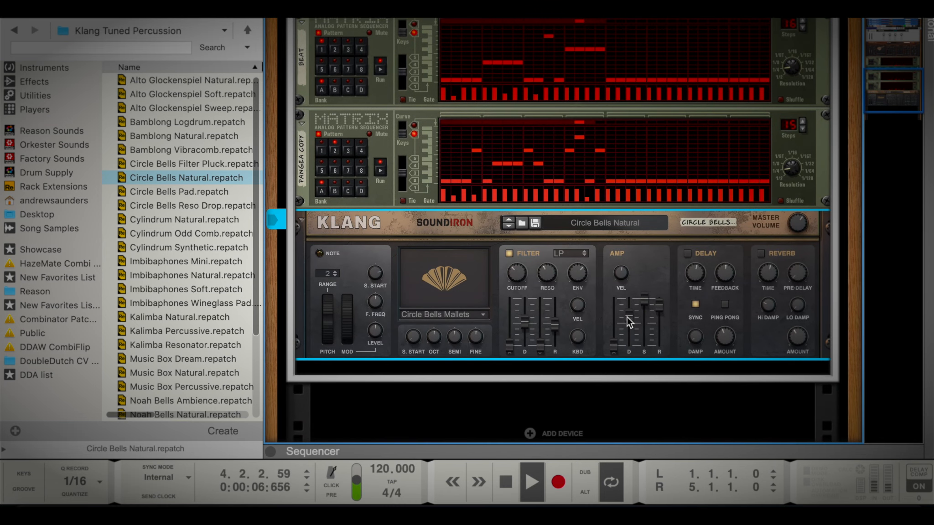
click(760, 254)
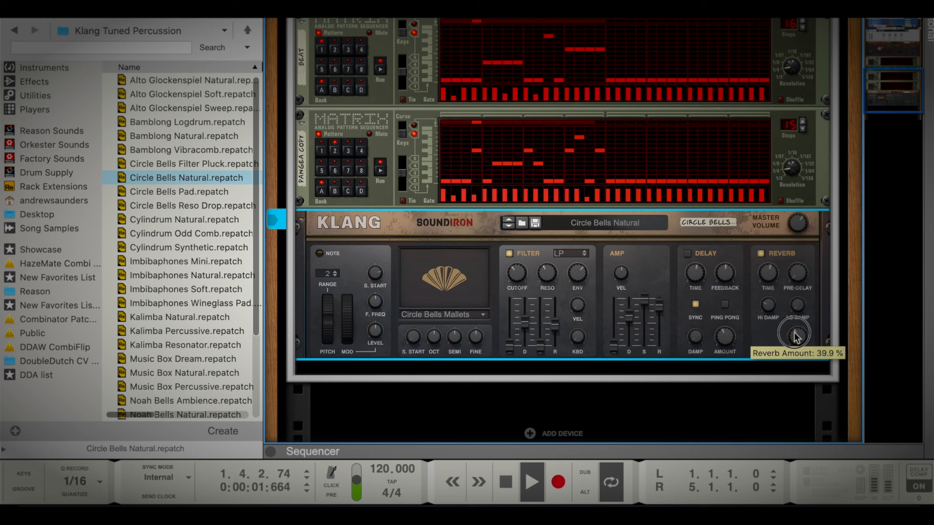
drag(795, 332, 797, 325)
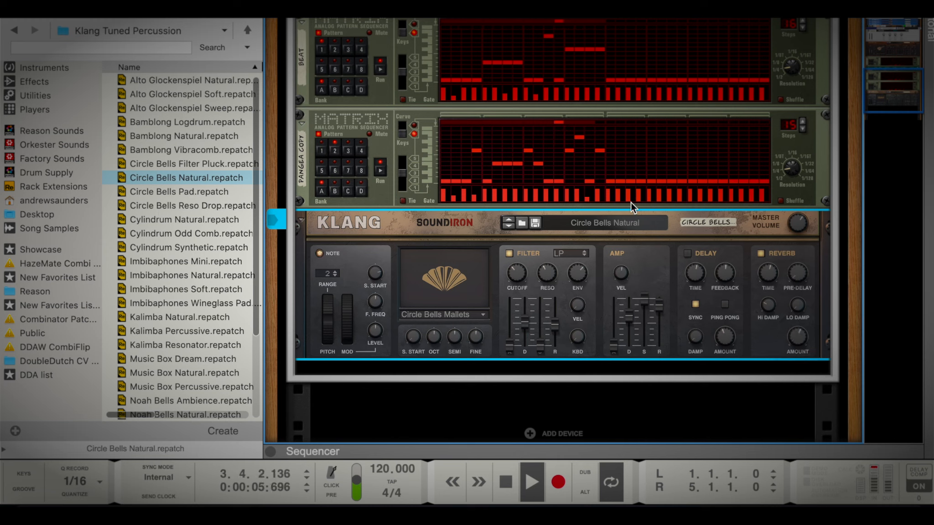
Turn on Pangea's filter and slightly adjust its cutoff.
scroll(630, 203, up, 3)
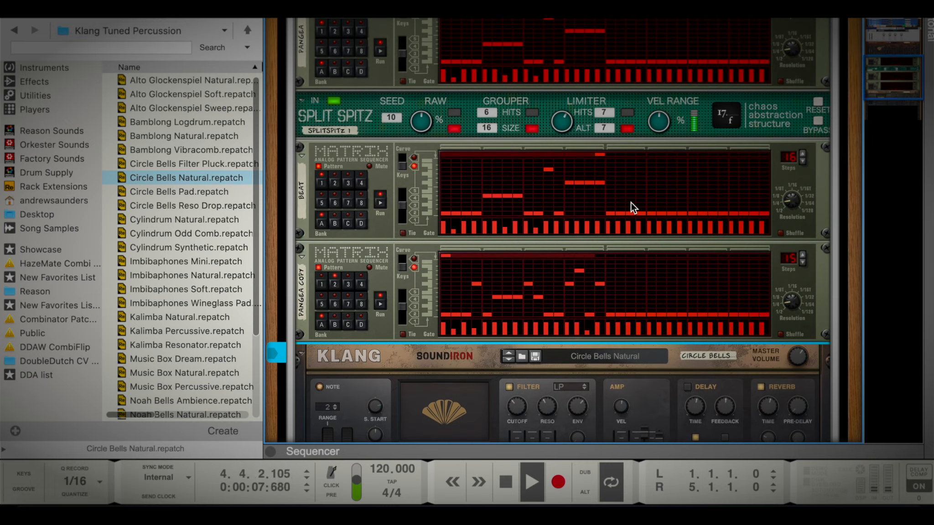
scroll(631, 203, up, 3)
scroll(631, 203, up, 3)
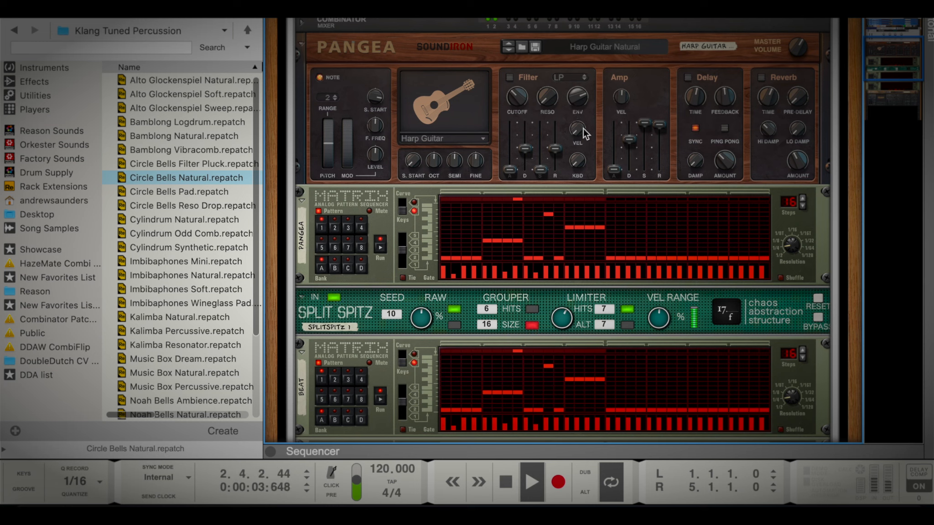
click(511, 78)
drag(515, 94, 517, 93)
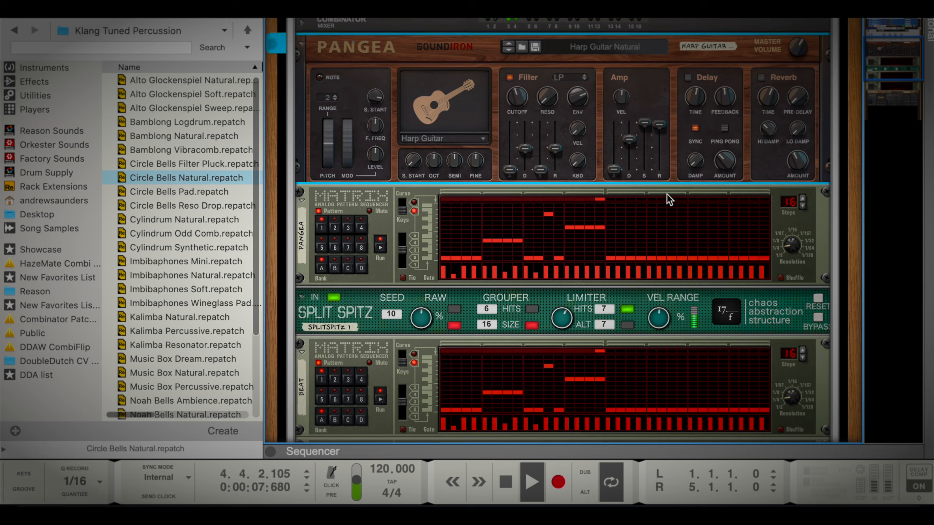